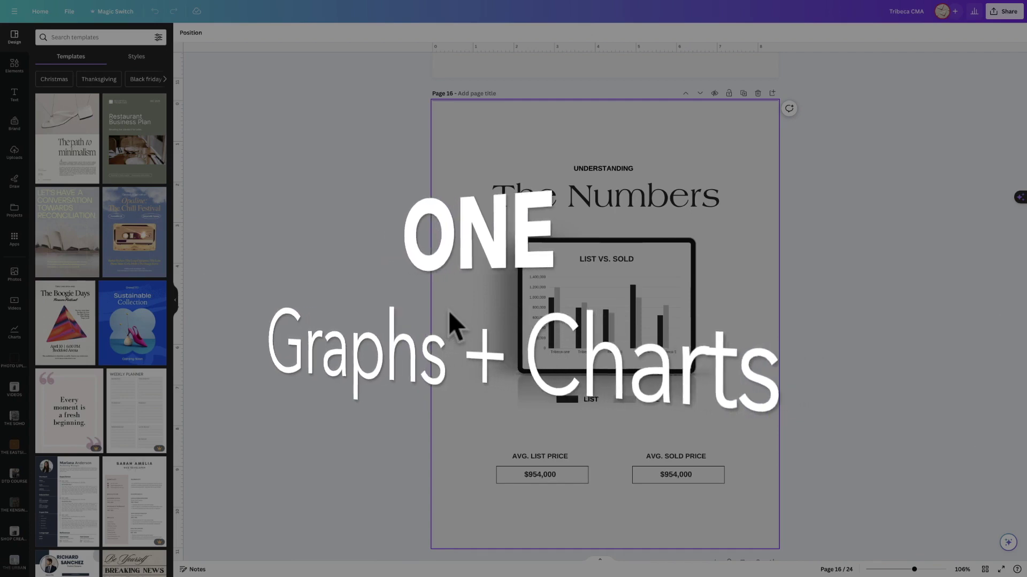
Select page 16's List vs. Sold bar chart to show its five-row Tribeca data table.
left_click(552, 302)
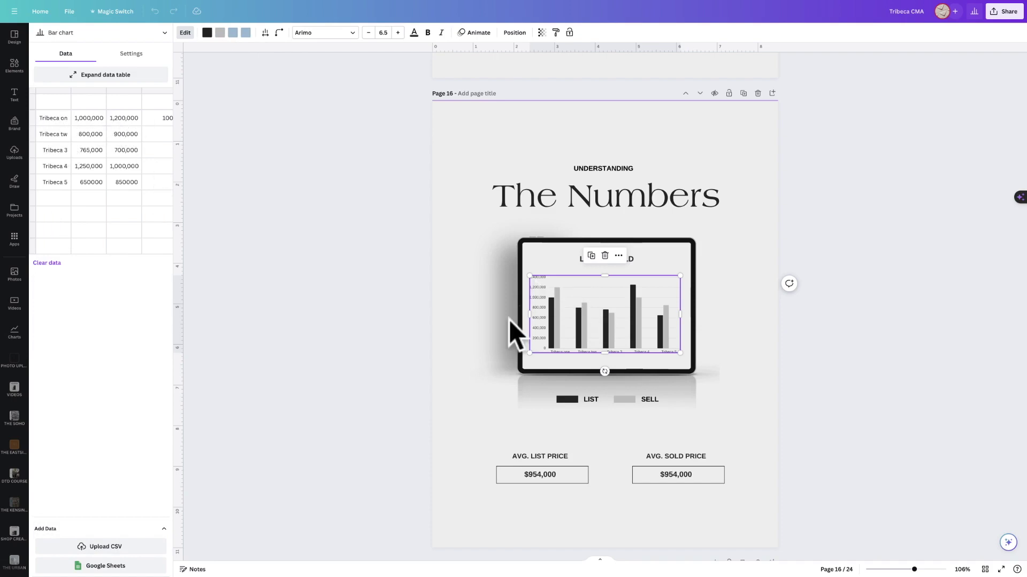
Inspect the settings of page 12's walk-score progress ring.
scroll(457, 301, "up", 15)
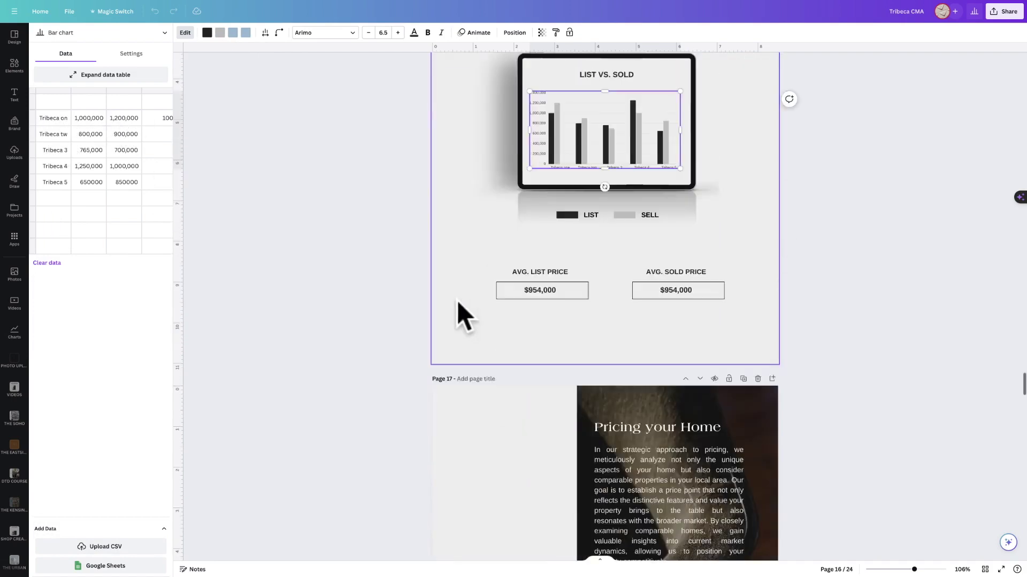
scroll(597, 105, "up", 1)
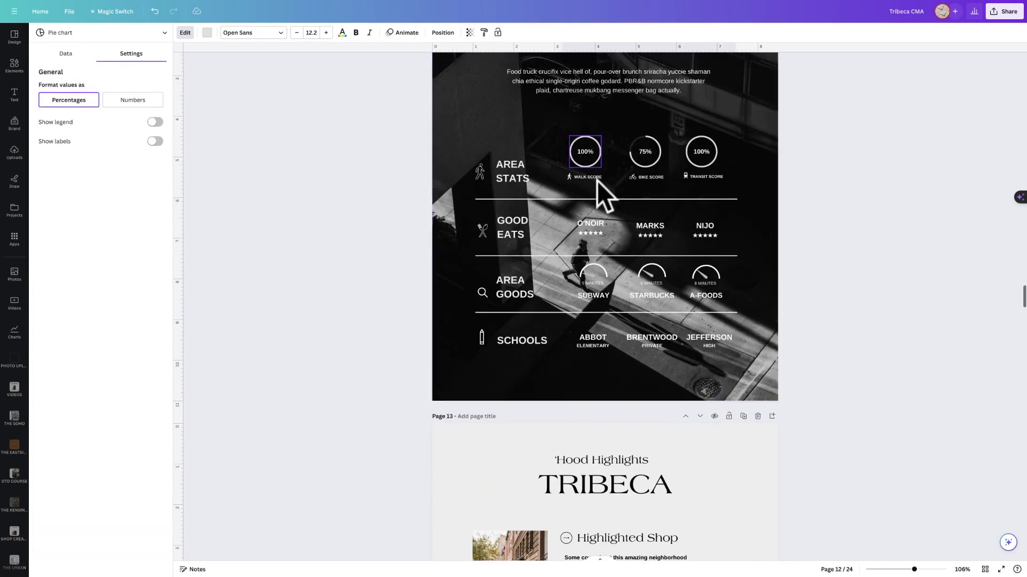
left_click(586, 159)
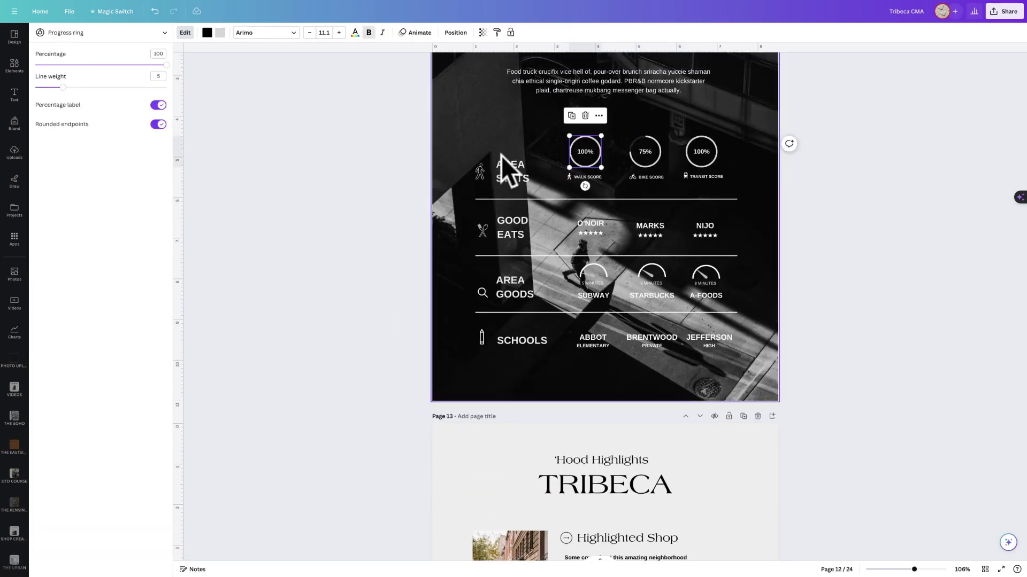
scroll(557, 177, "up", 3)
scroll(557, 169, "down", 2)
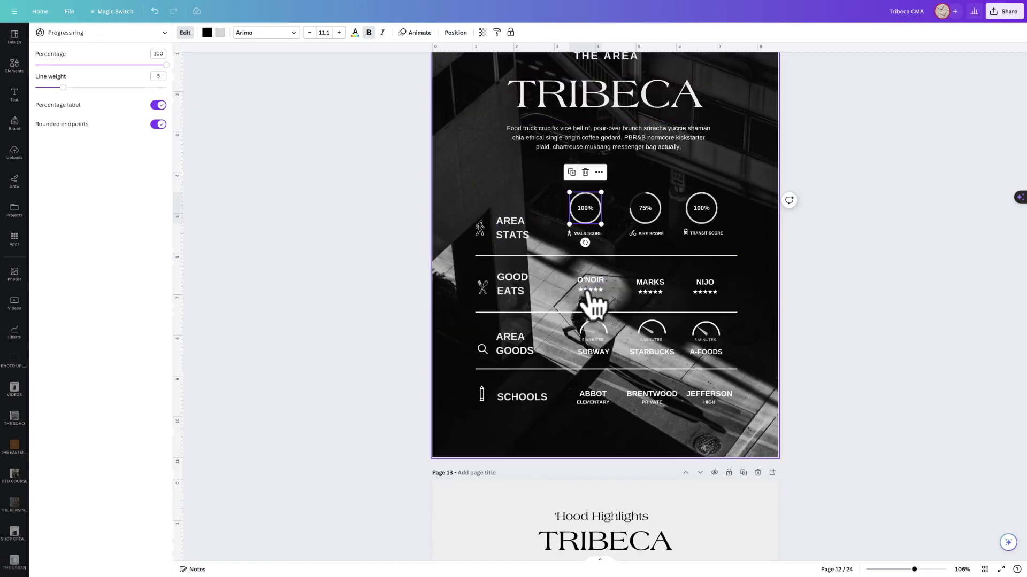
Inspect the O'NOIR and MARKS star ratings and the SUBWAY, STARBUCKS and A-FOODS distance dials.
left_click(589, 290)
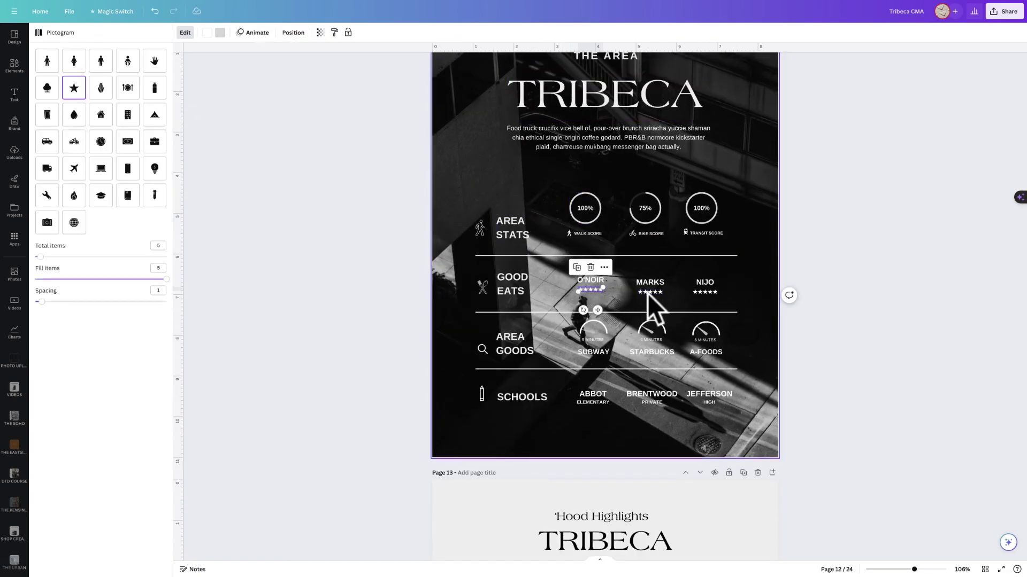
left_click(647, 292)
left_click(591, 290)
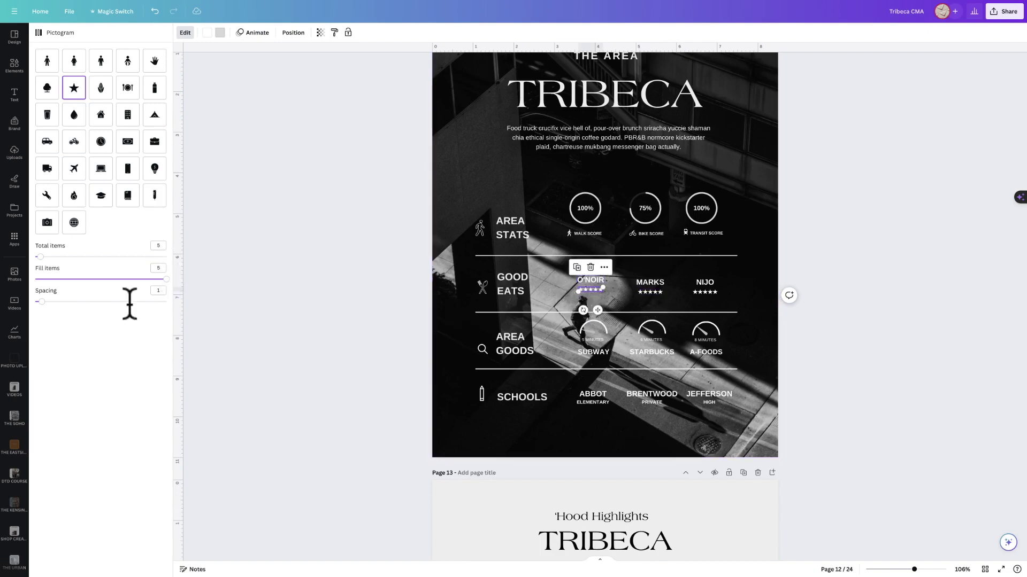
left_click(593, 330)
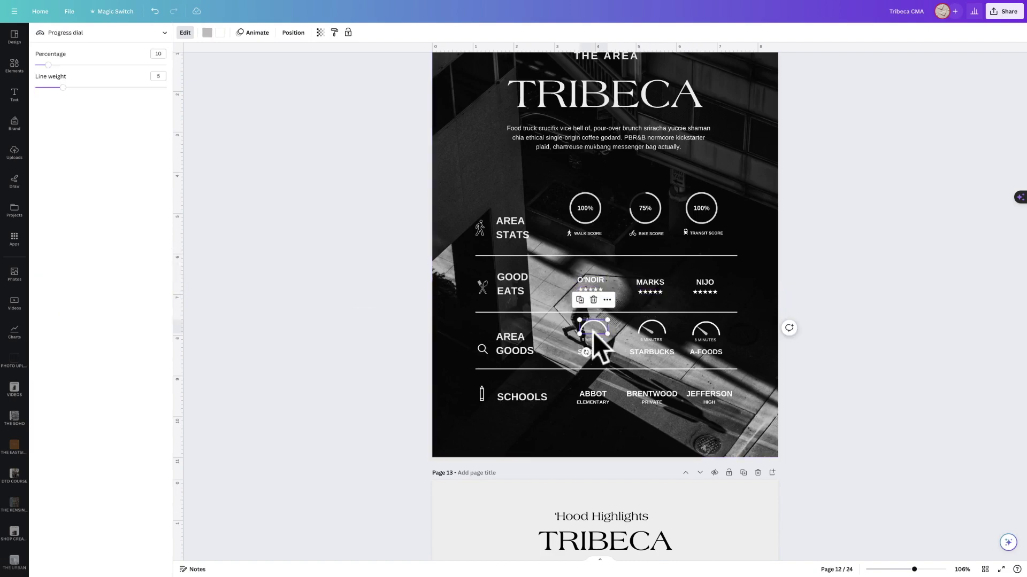
left_click(649, 325)
left_click(695, 329)
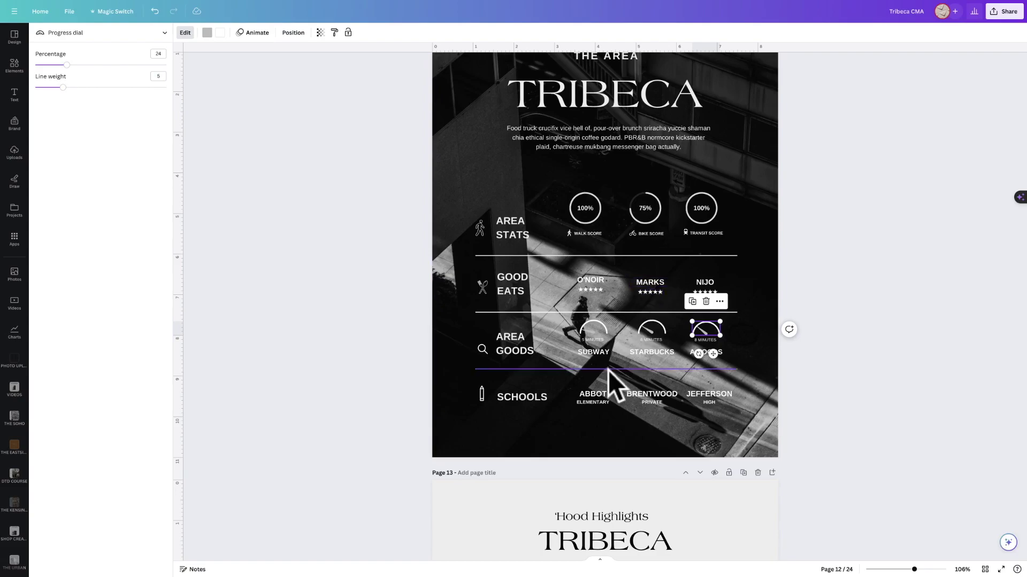
scroll(598, 388, "down", 1)
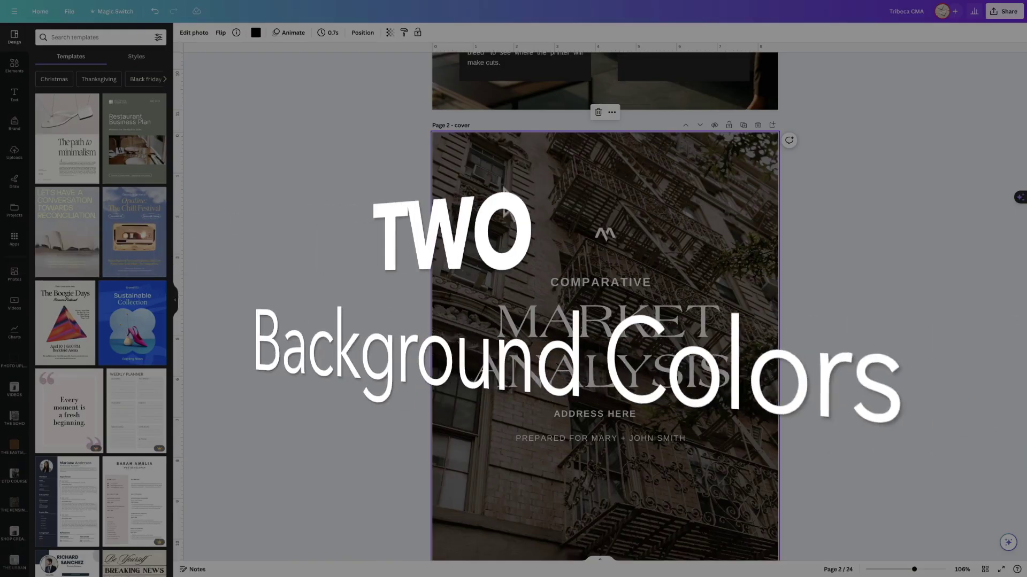
Check the cover photo's transparency and set the page 2 background to the orange palette swatch.
left_click(388, 31)
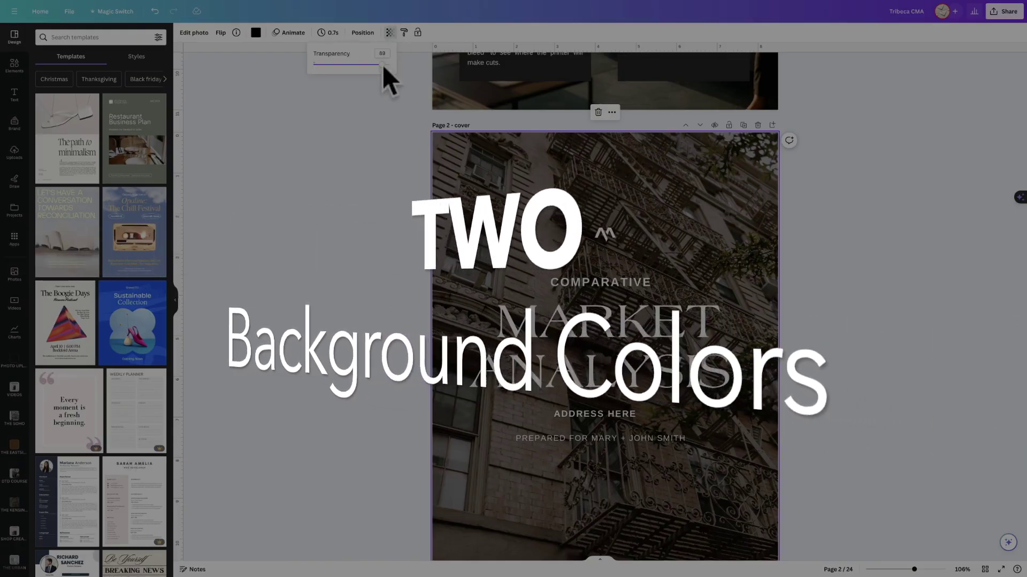
left_click(383, 54)
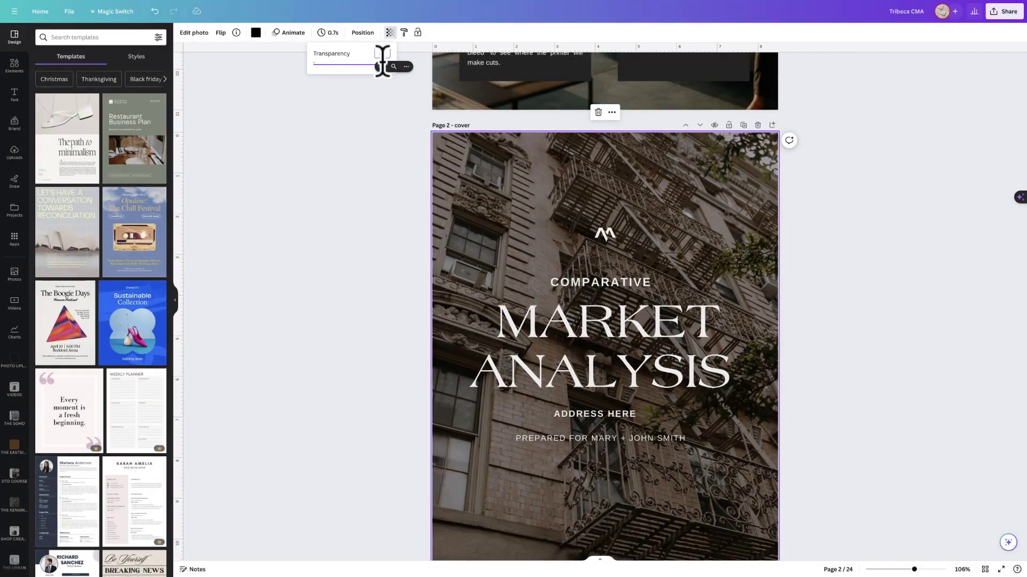
left_click(255, 33)
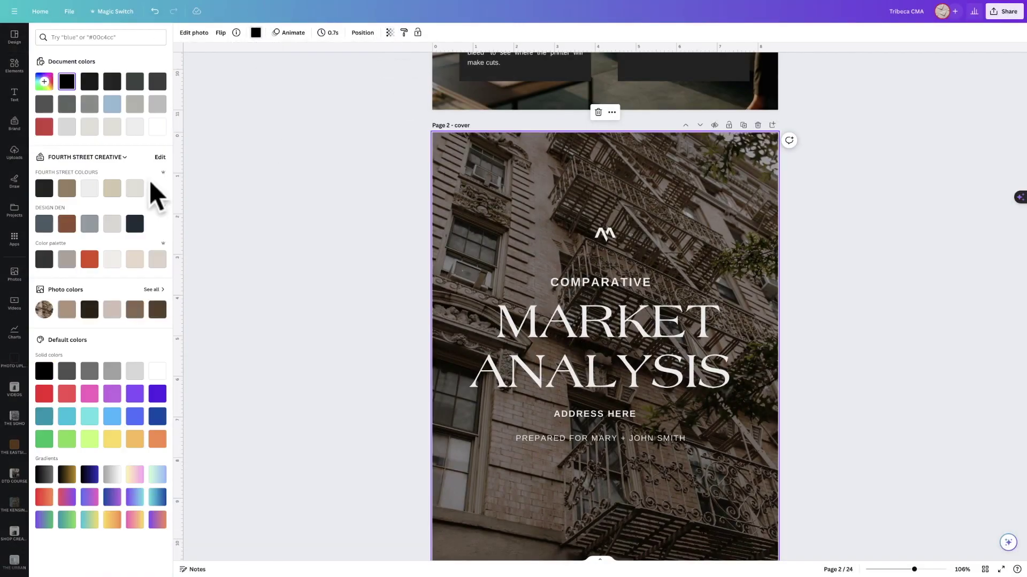
left_click(87, 258)
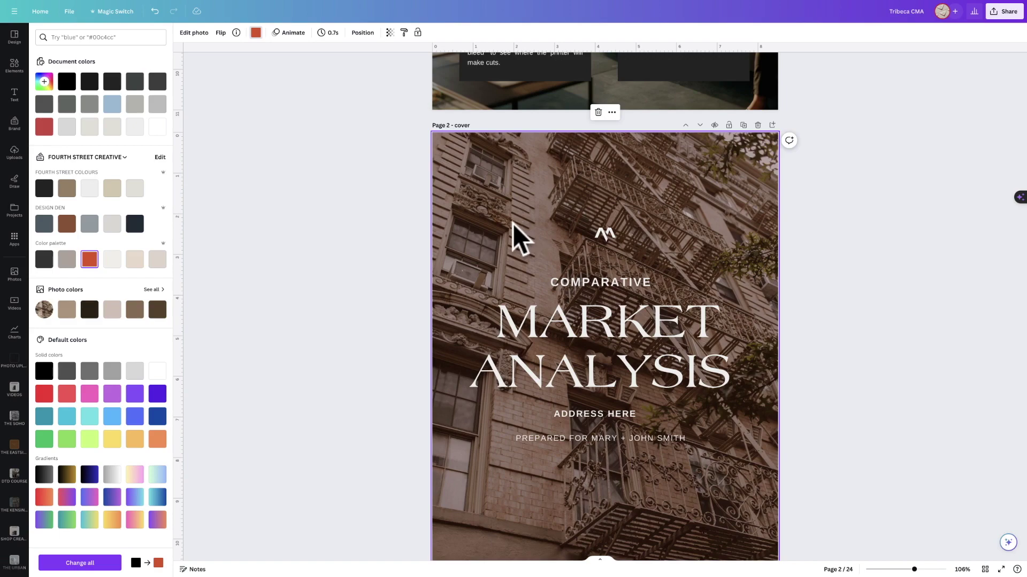
scroll(512, 224, "down", 5)
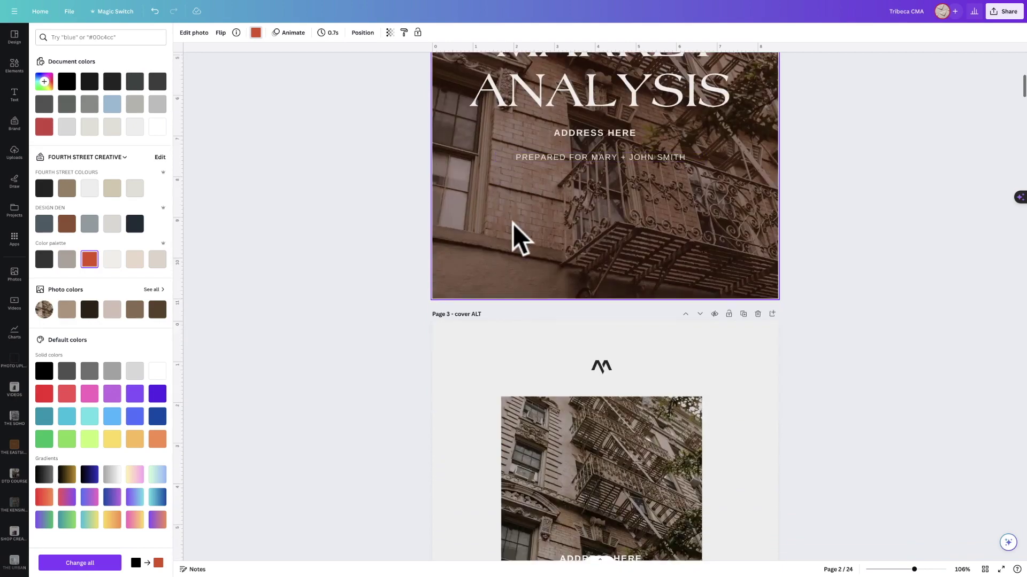
Tint the page 4 Welcome photo with the orange palette swatch.
scroll(513, 223, "down", 4)
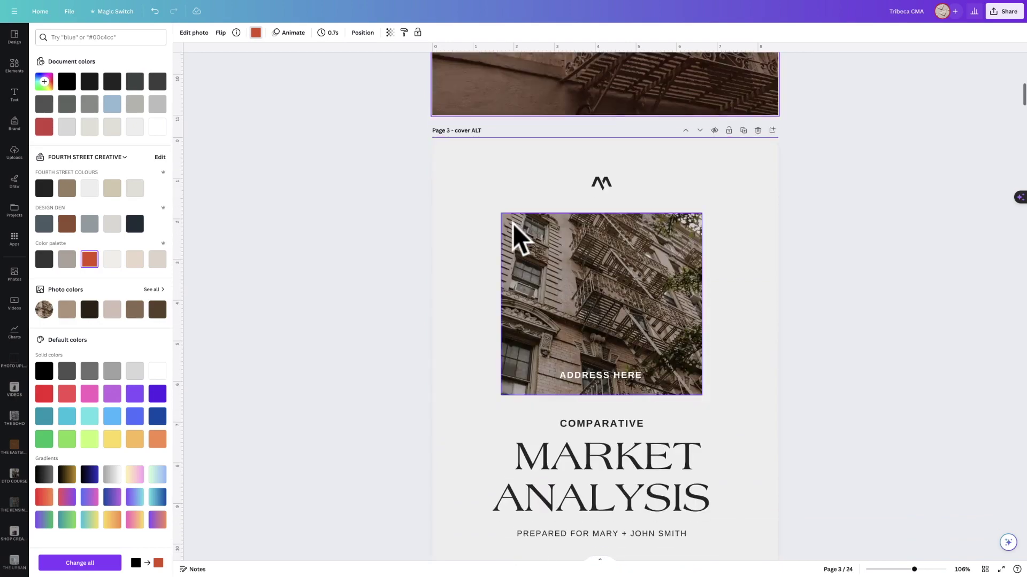
scroll(512, 224, "down", 10)
left_click(495, 231)
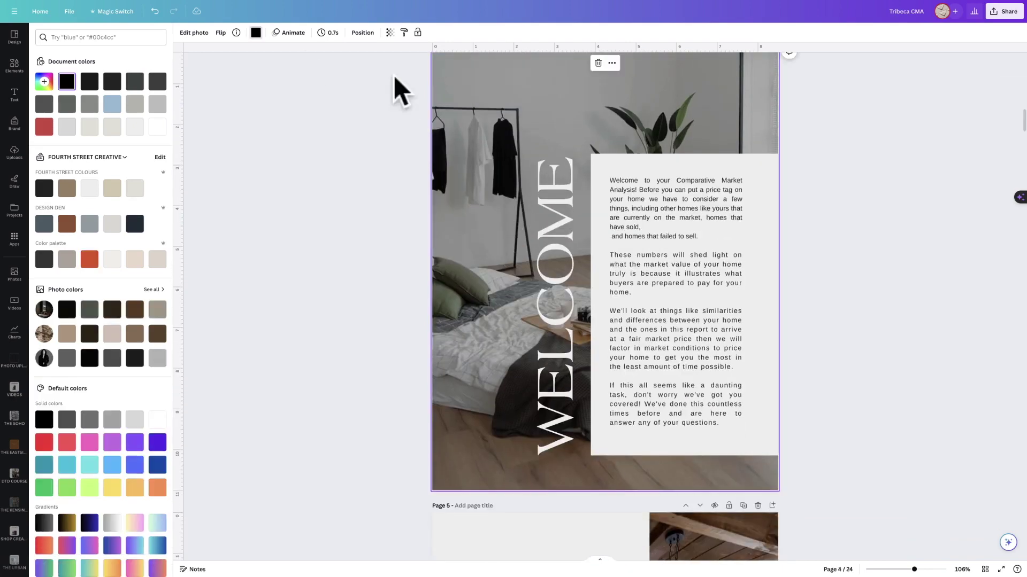
left_click(90, 260)
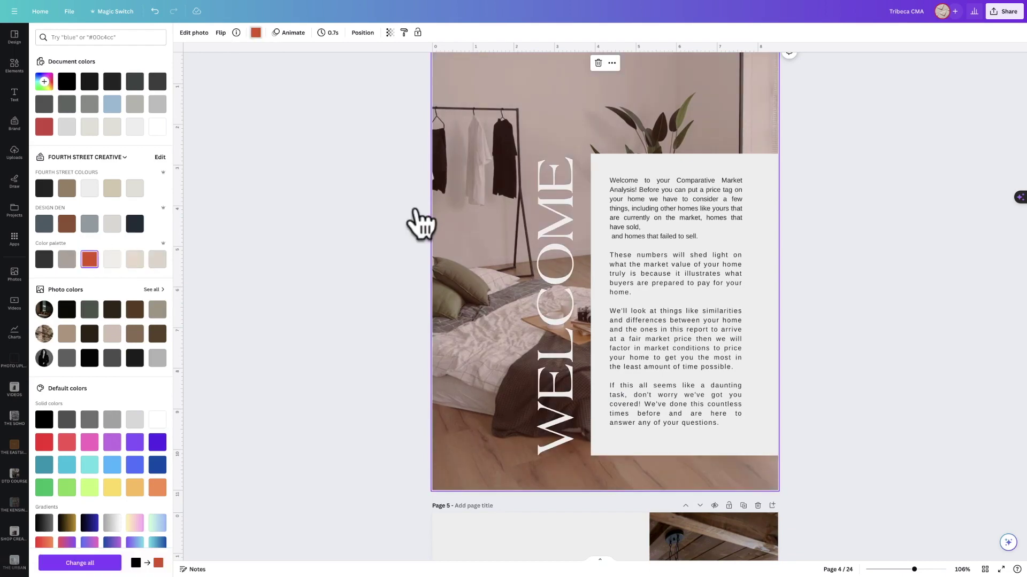
scroll(450, 190, "down", 5)
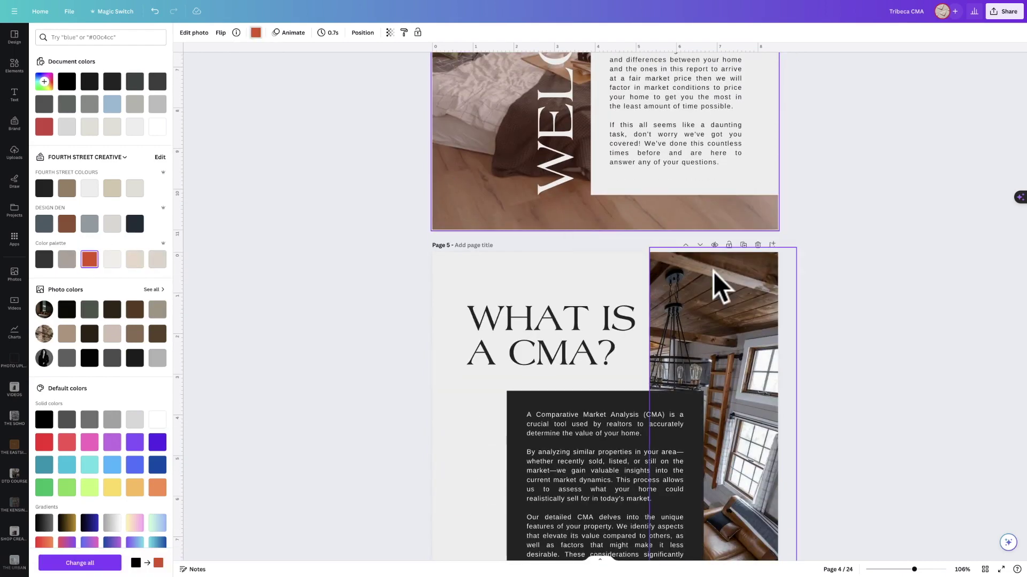
scroll(714, 271, "down", 1)
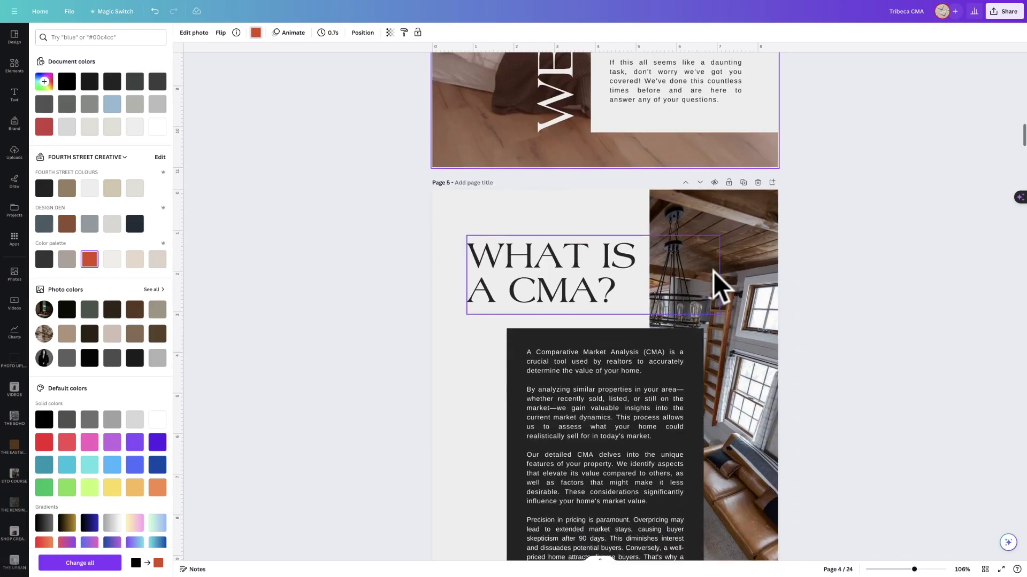
scroll(424, 241, "up", 18)
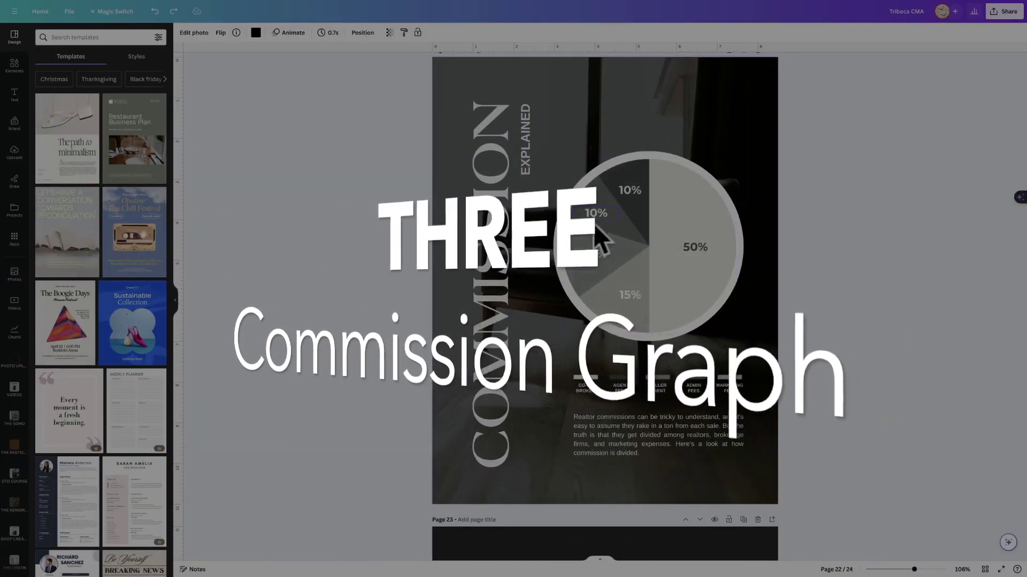
Select the Commission Explained pie chart to show its data and display settings.
left_click(682, 193)
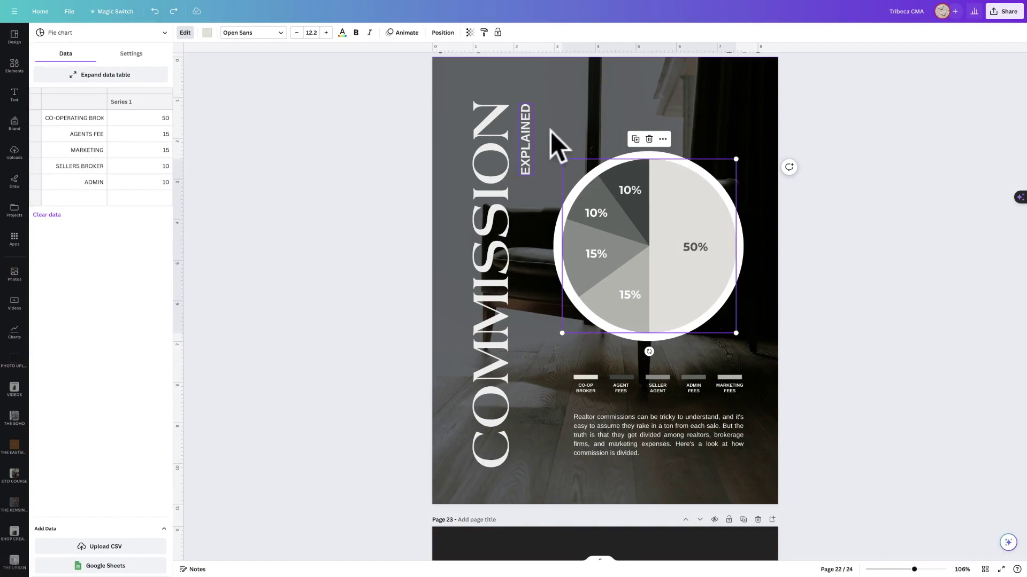
mouse_move(613, 173)
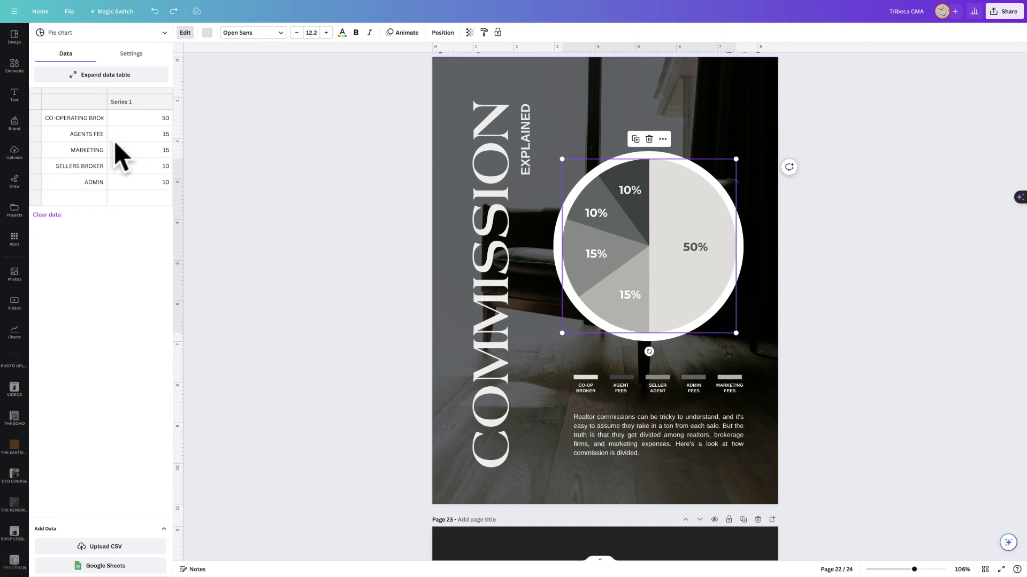
mouse_move(675, 185)
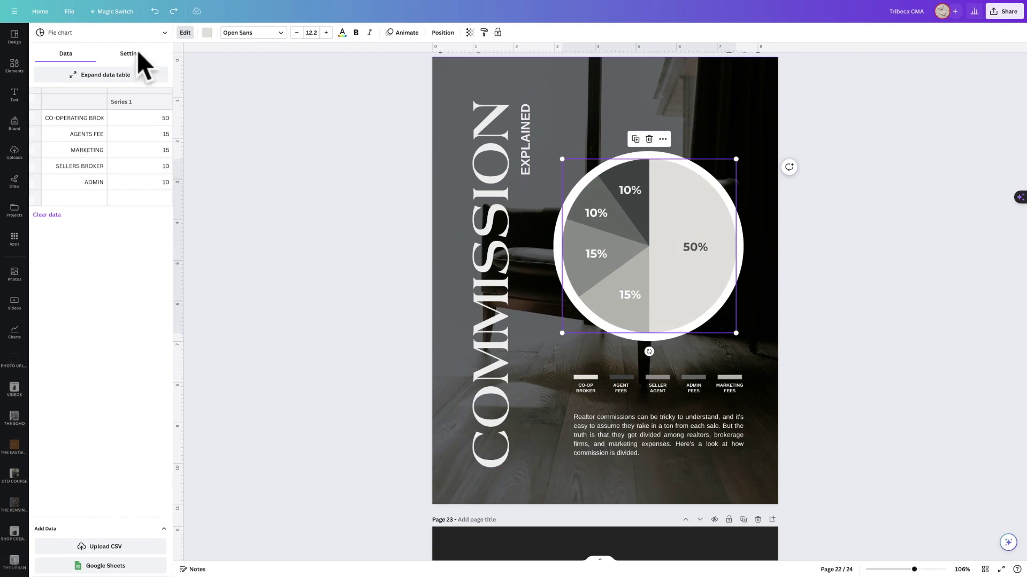
left_click(123, 55)
Turn the pie chart's Show labels option on, then back off.
left_click(157, 143)
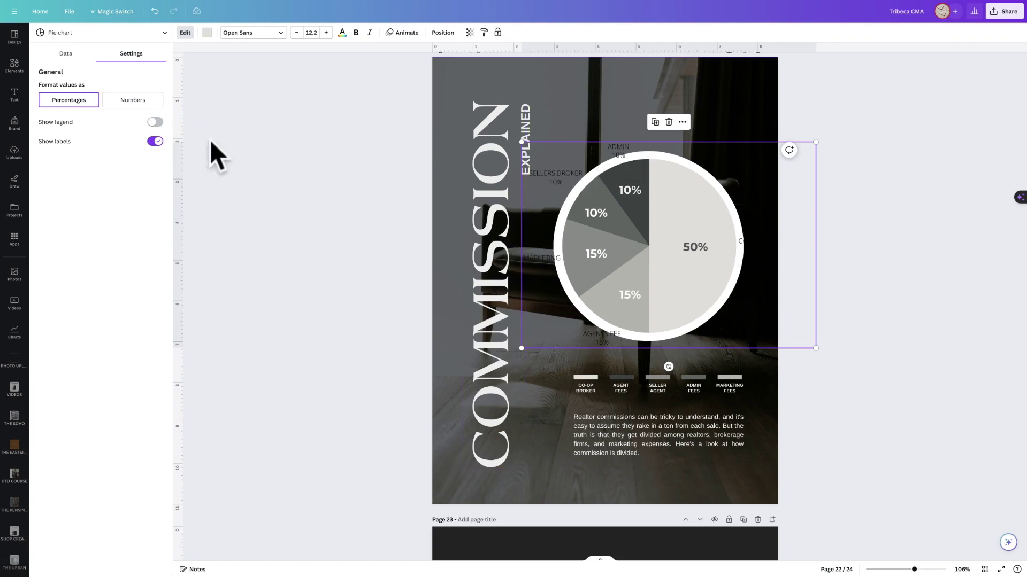
left_click(155, 142)
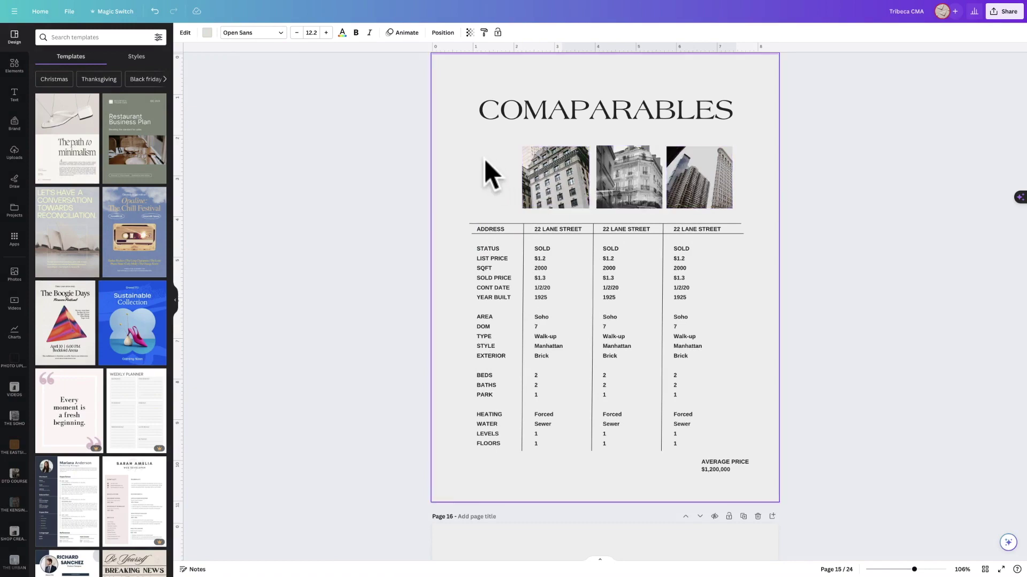
Add the uploaded comparables table image to page 15, crop off its header, and enlarge it over the old table.
left_click(13, 156)
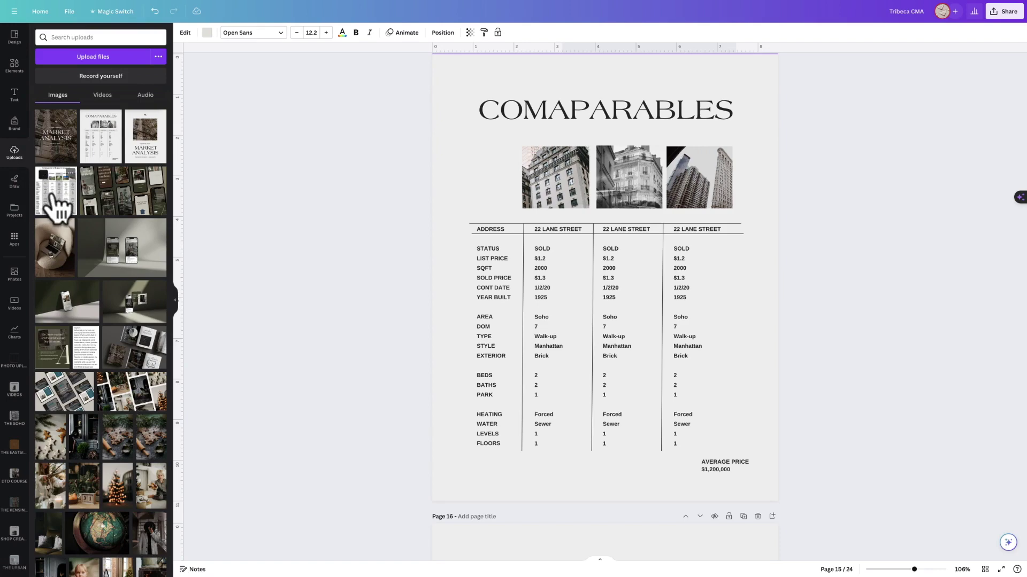
left_click(51, 189)
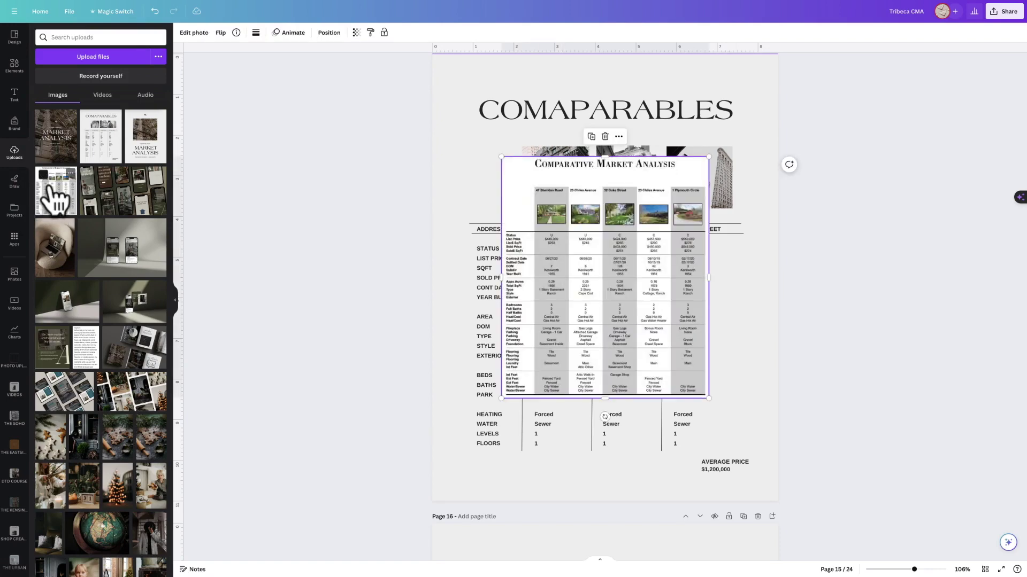
left_click_drag(500, 157, 452, 99)
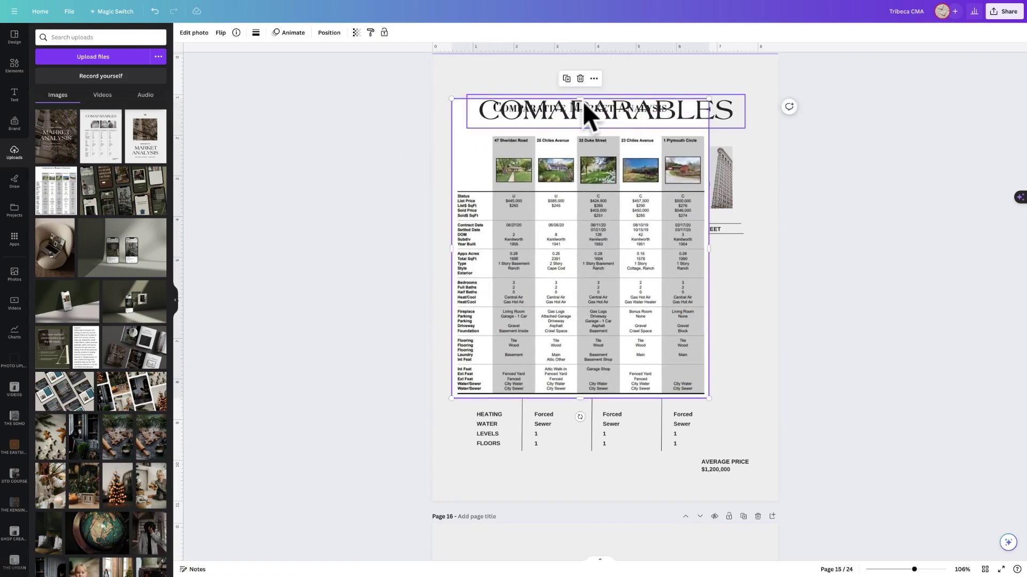
left_click_drag(582, 102, 585, 125)
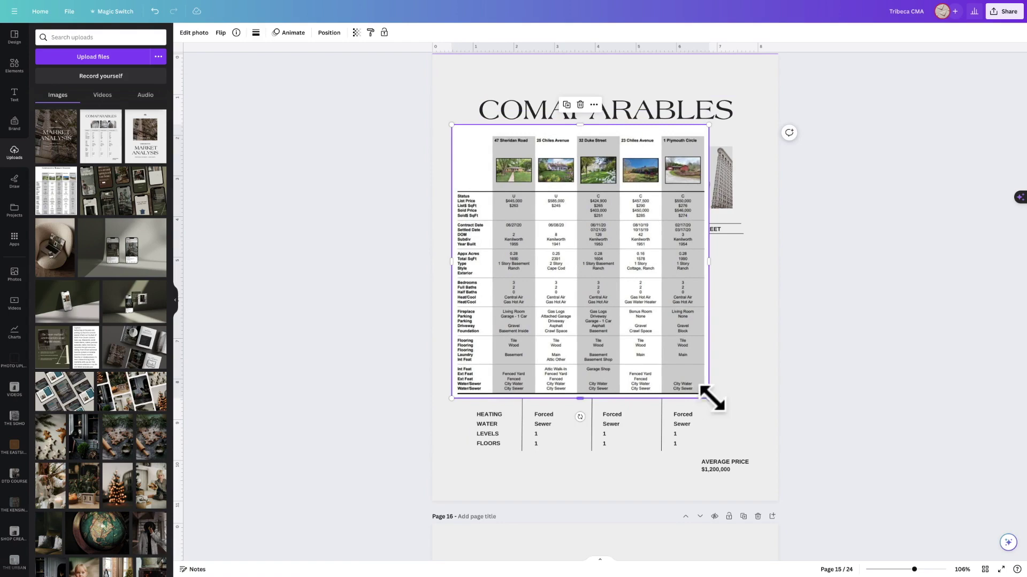
left_click_drag(709, 399, 766, 450)
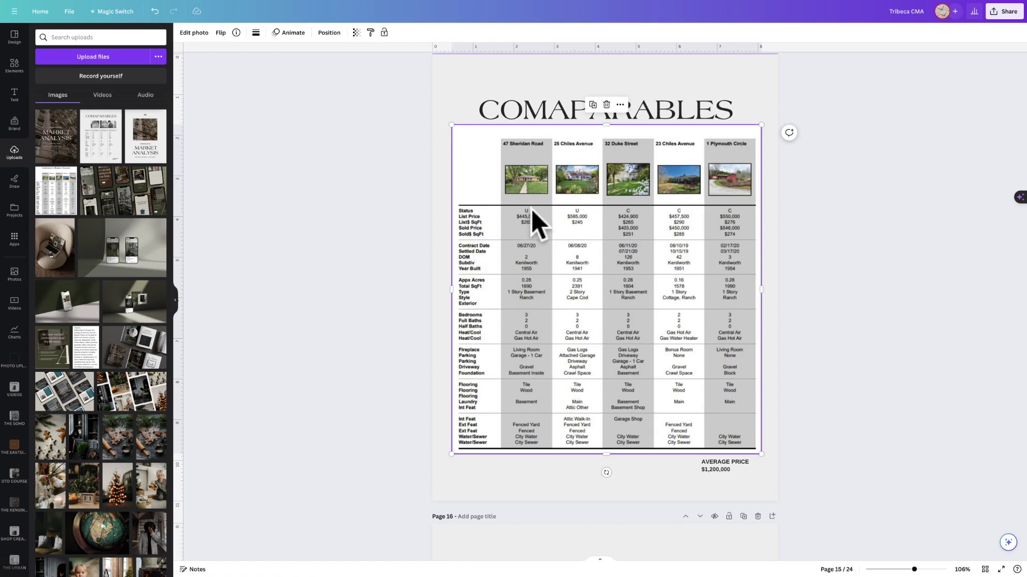
left_click_drag(528, 190, 525, 188)
left_click(411, 66)
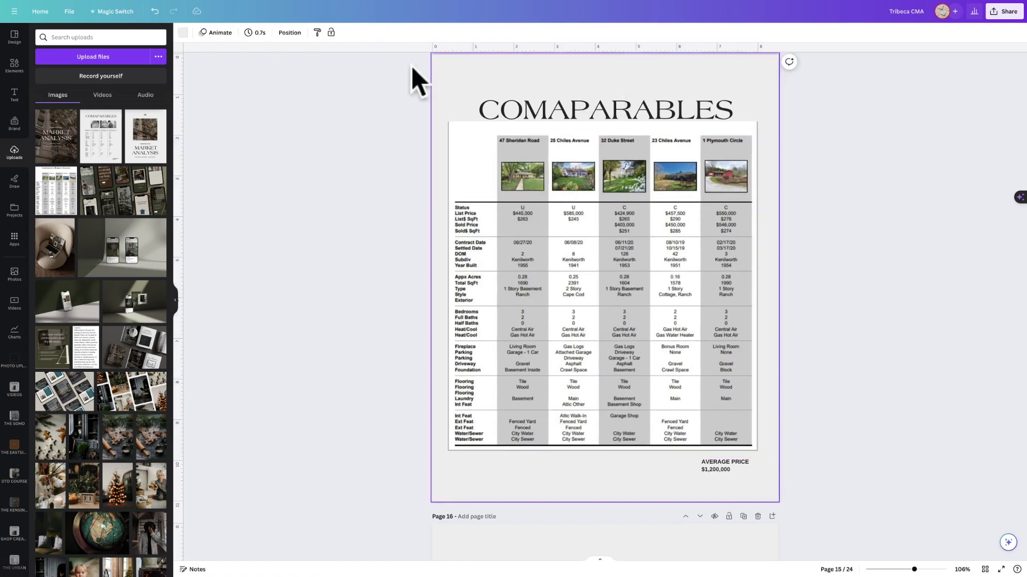
Set the page background to white, delete the pasted table image, and add a blank page after it.
left_click(183, 32)
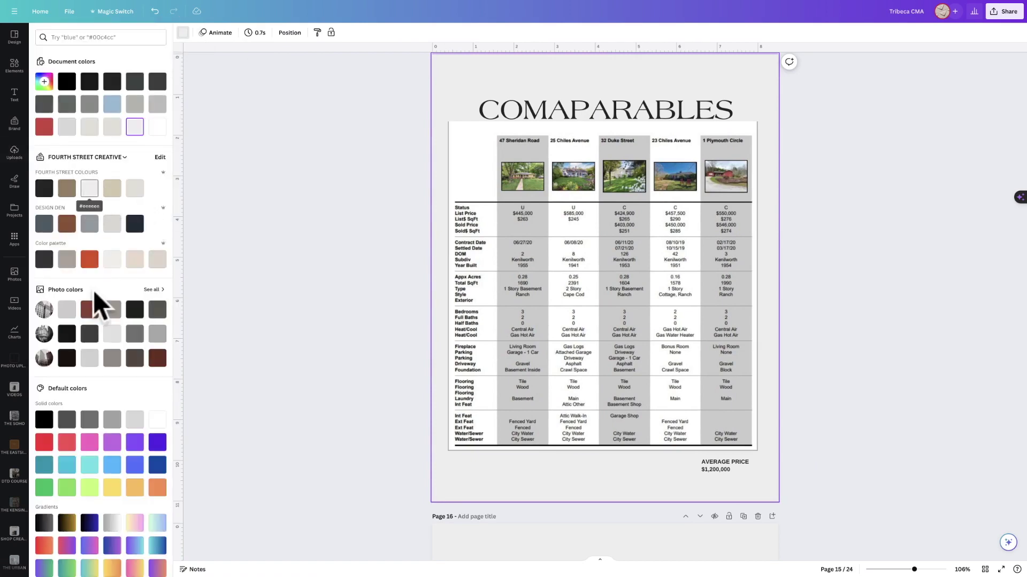
left_click(157, 129)
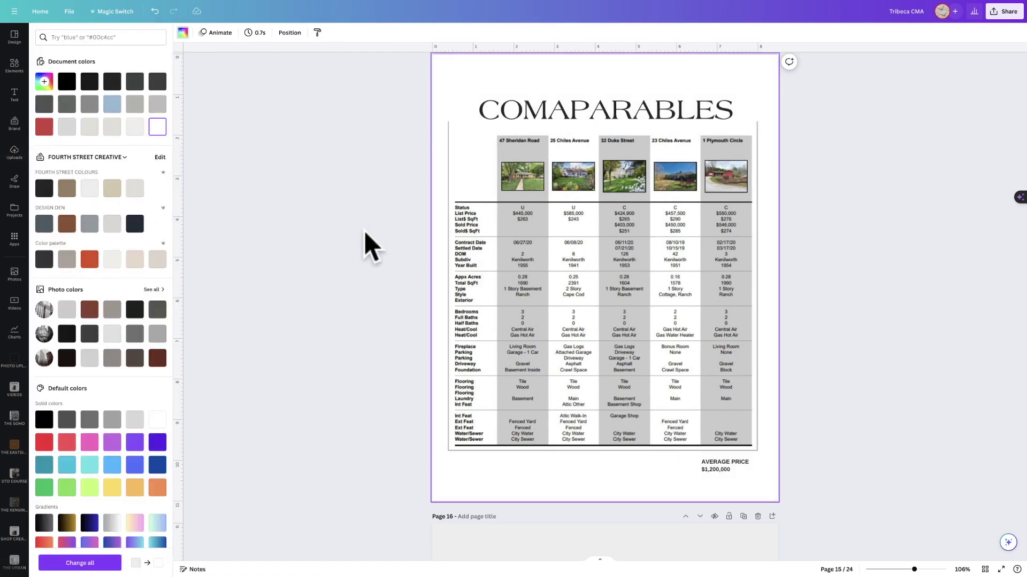
left_click(472, 208)
left_click_drag(451, 289, 454, 291)
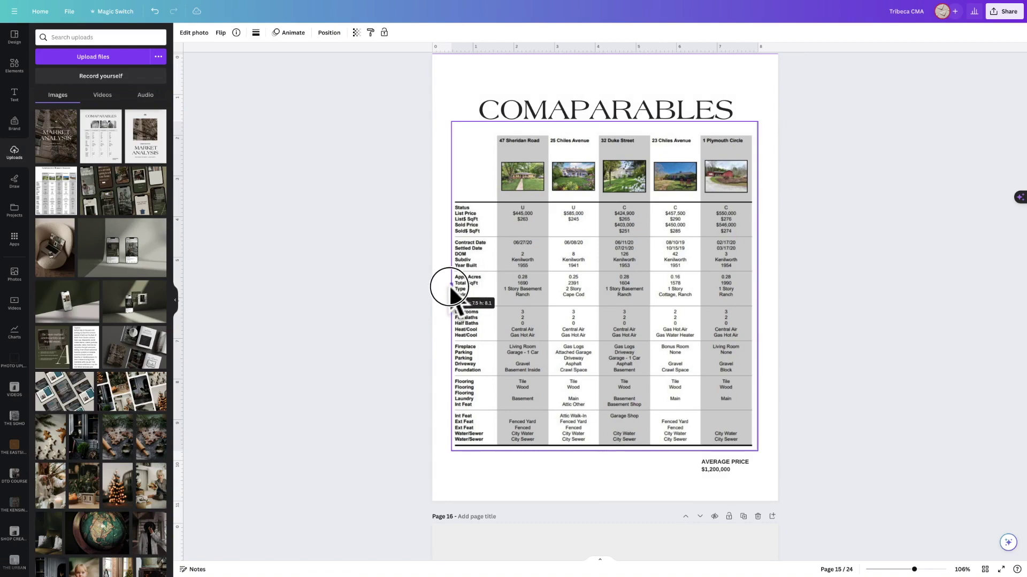
left_click_drag(759, 284, 754, 286)
left_click_drag(603, 452, 603, 449)
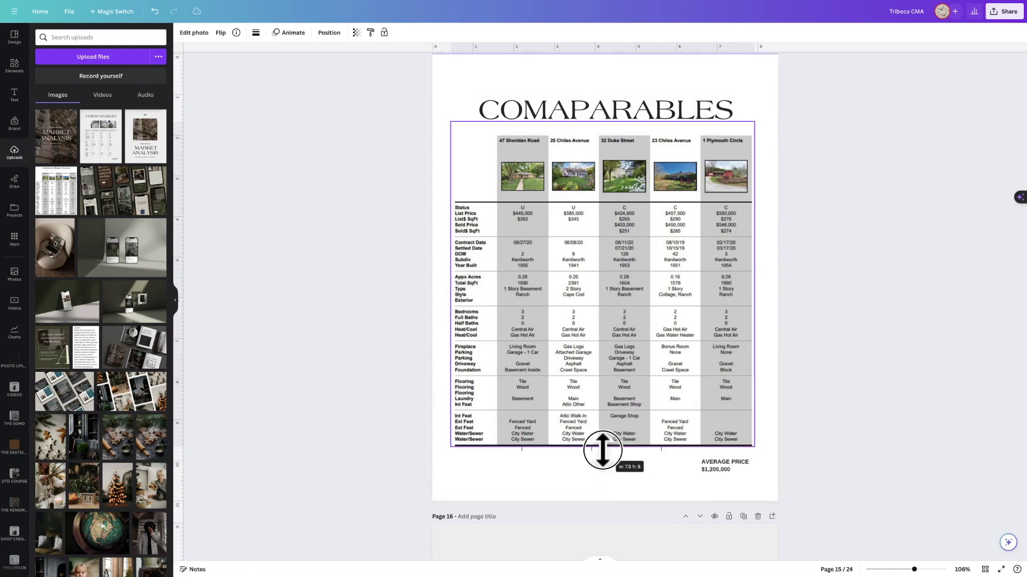
key("Delete")
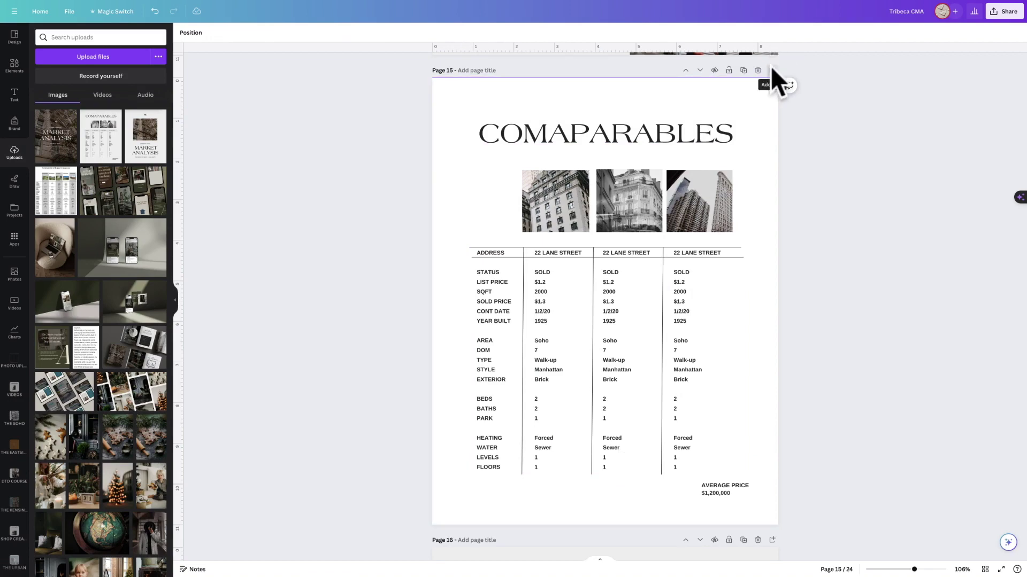
left_click(772, 68)
Place the comparables table image on page 16, enlarge it to about 6.8 by 7.9, and apply Magic Grab.
left_click(529, 241)
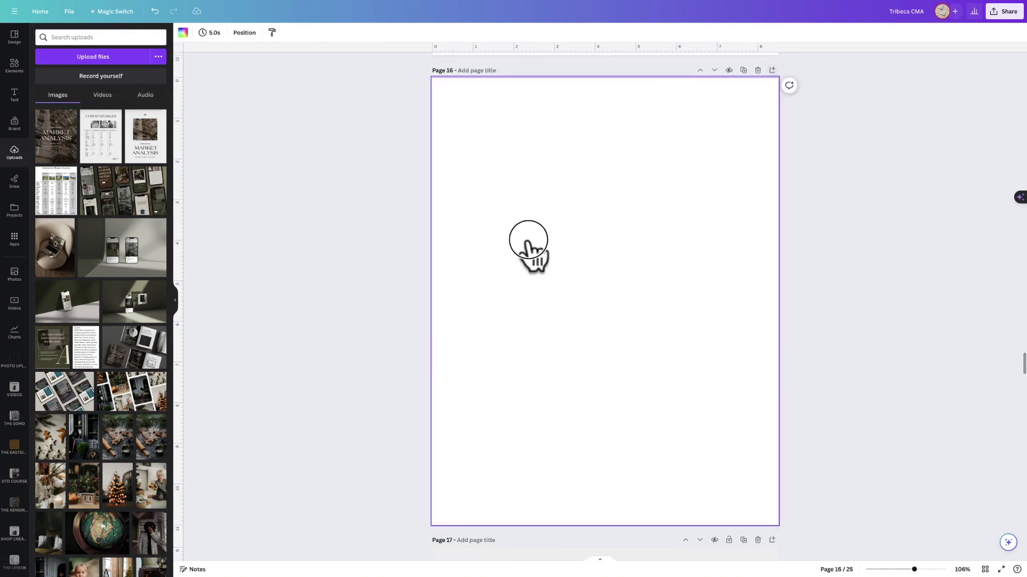
left_click(53, 192)
left_click_drag(501, 179, 463, 134)
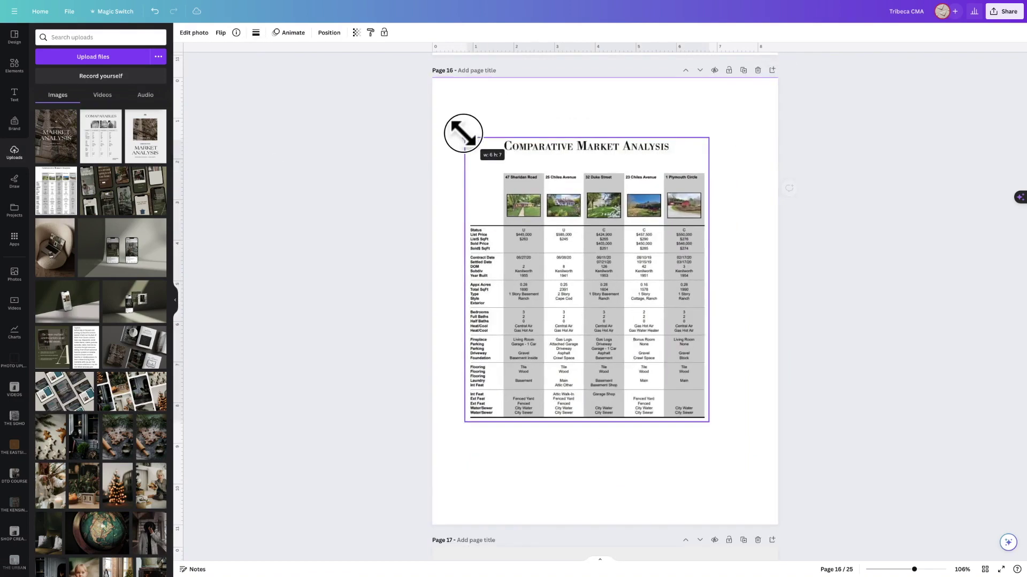
left_click_drag(711, 424, 738, 456)
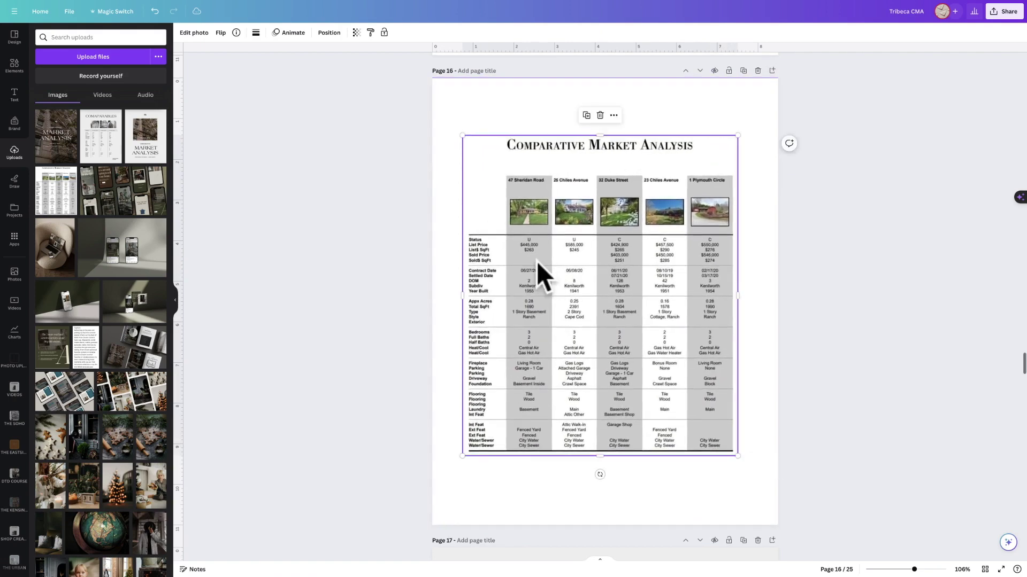
left_click(188, 33)
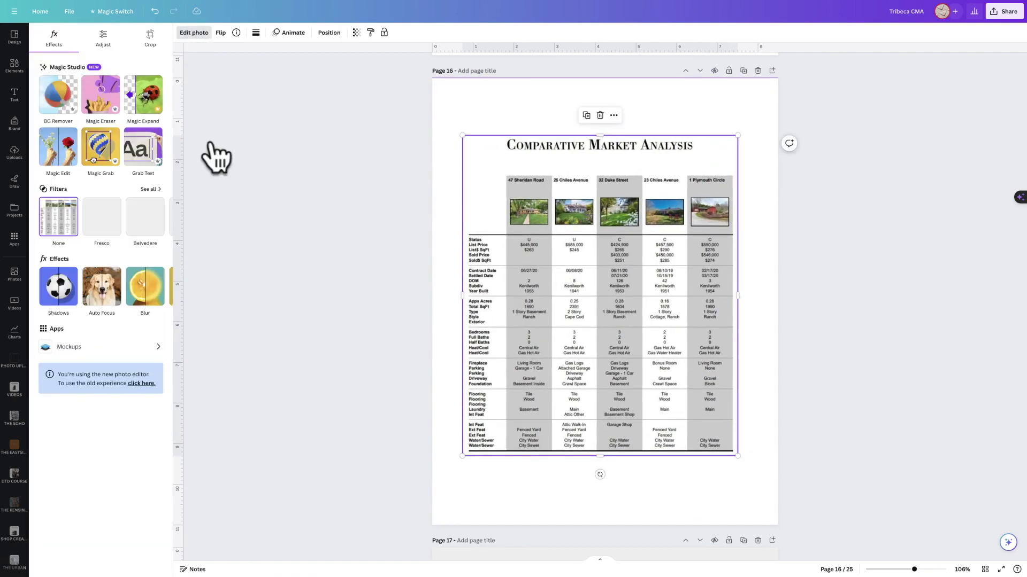
left_click(135, 156)
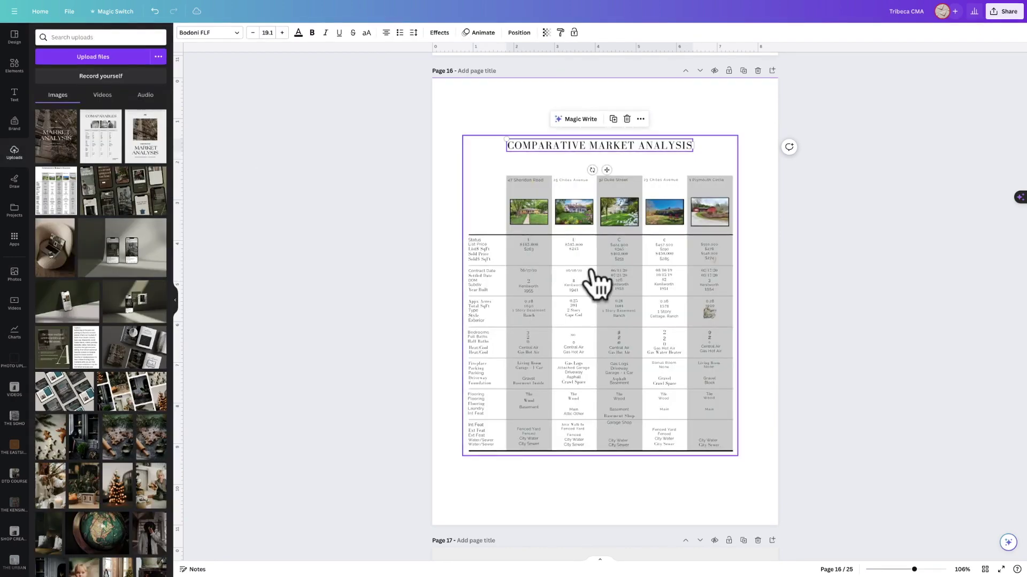
left_click(534, 247)
left_click(461, 241)
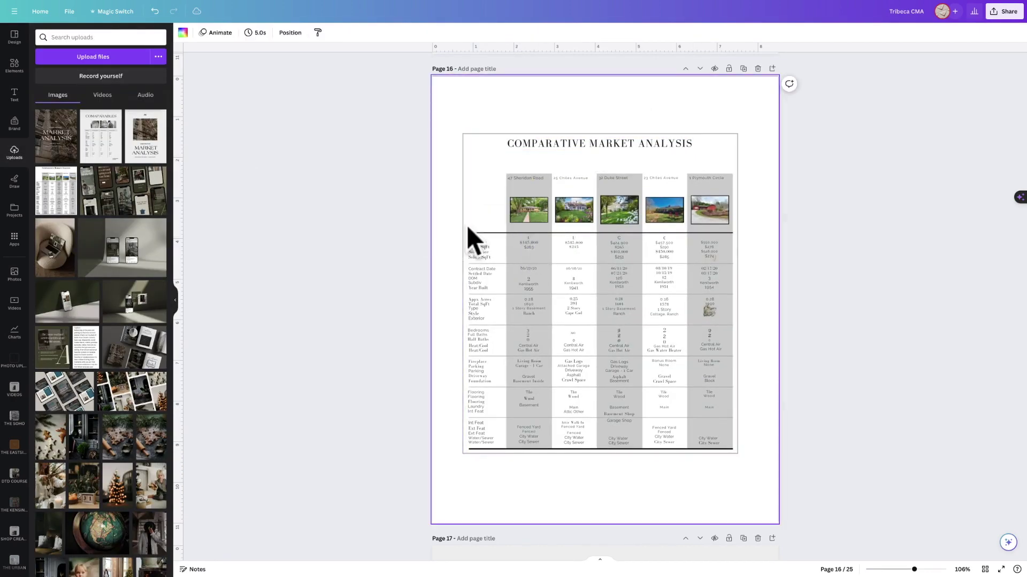
left_click(502, 166)
key("Delete")
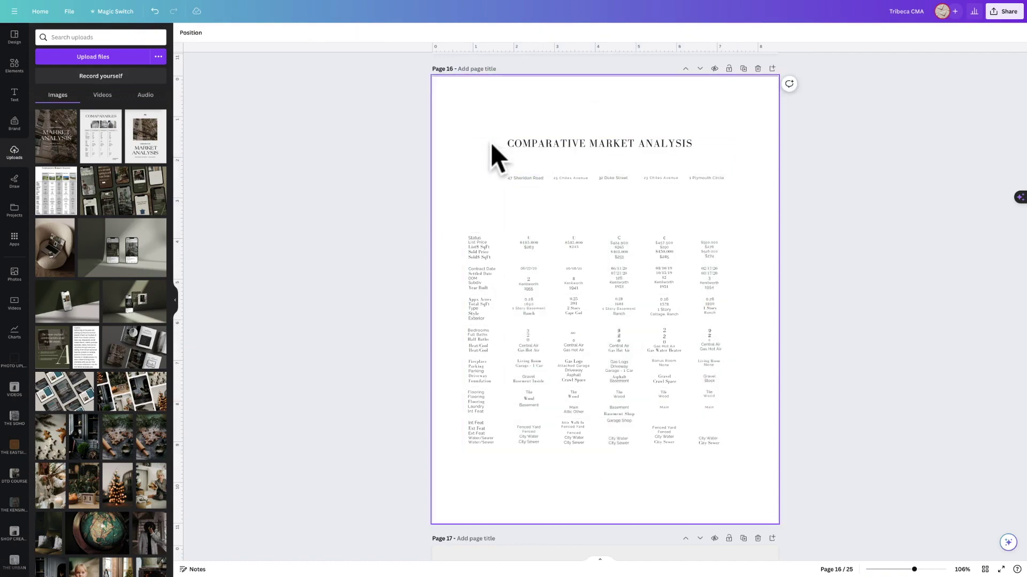
left_click(492, 142)
key("Delete")
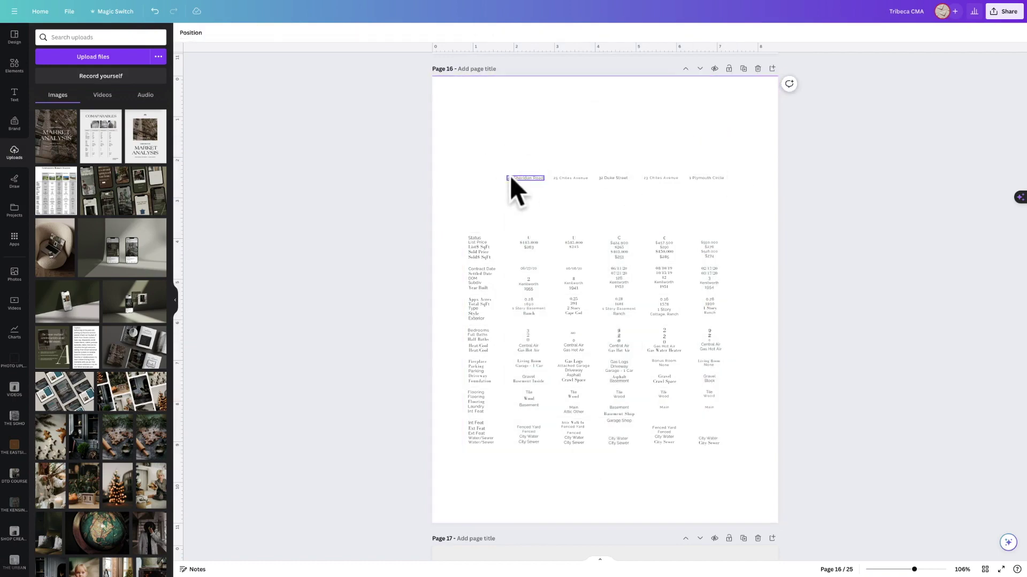
left_click(511, 162)
left_click_drag(512, 165, 541, 457)
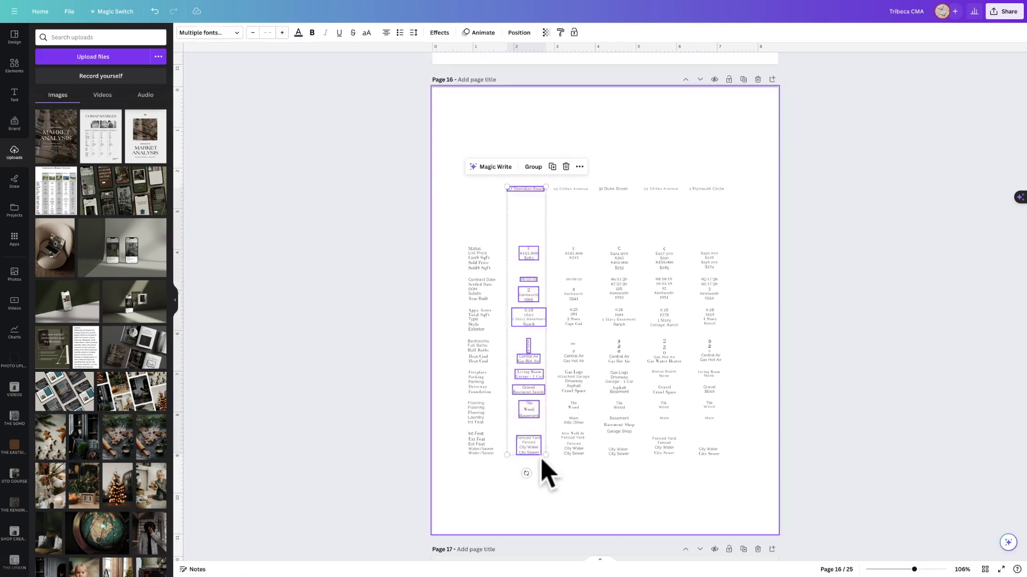
scroll(543, 334, "up", 5)
scroll(544, 334, "up", 2)
left_click(545, 205)
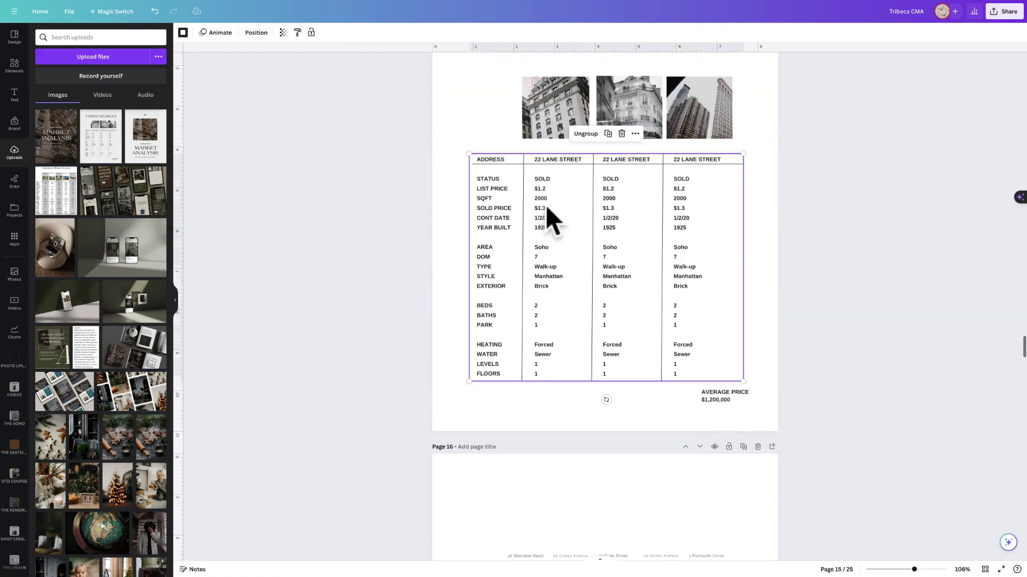
right_click(544, 191)
left_click(544, 192)
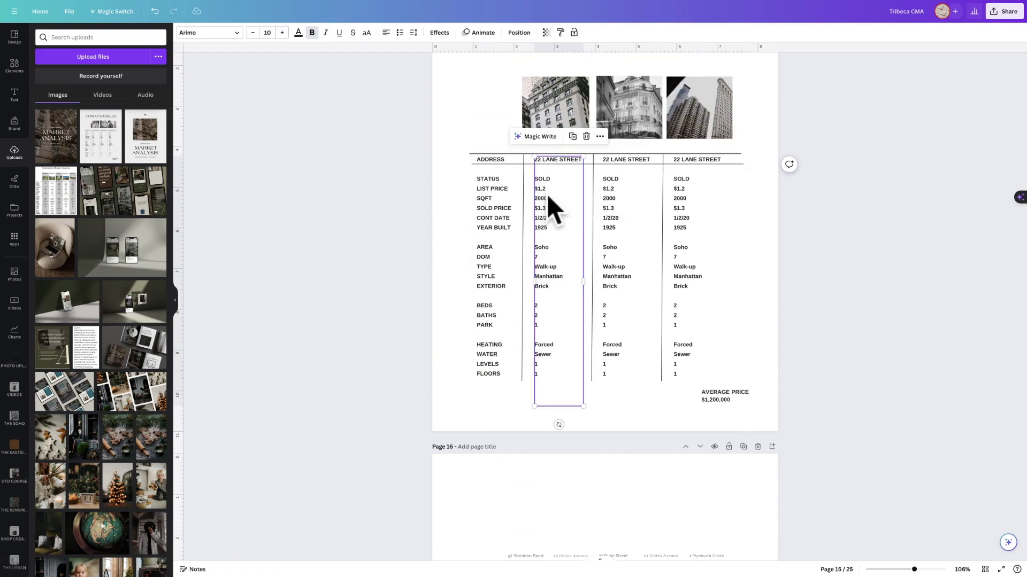
double_click(564, 259)
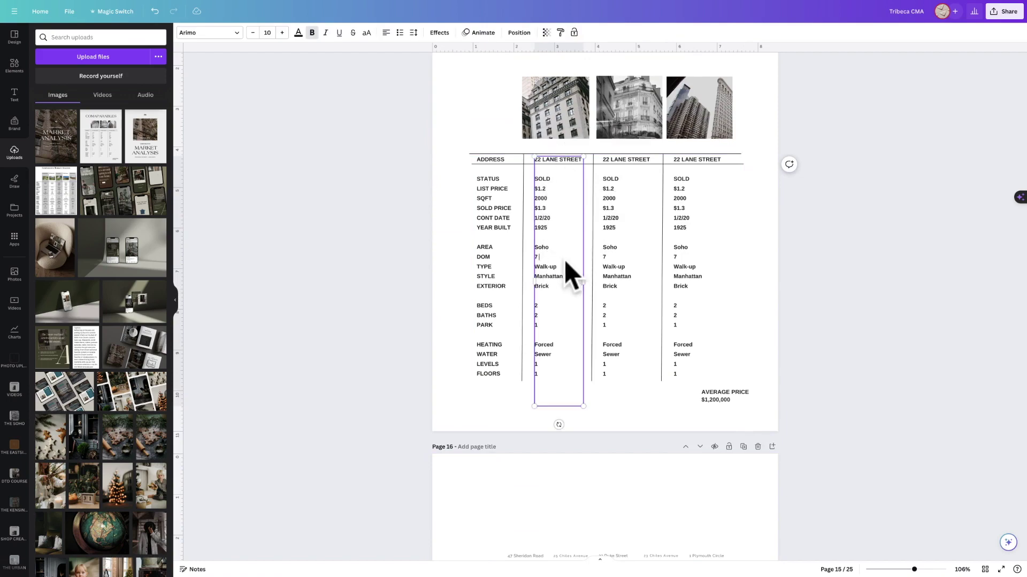
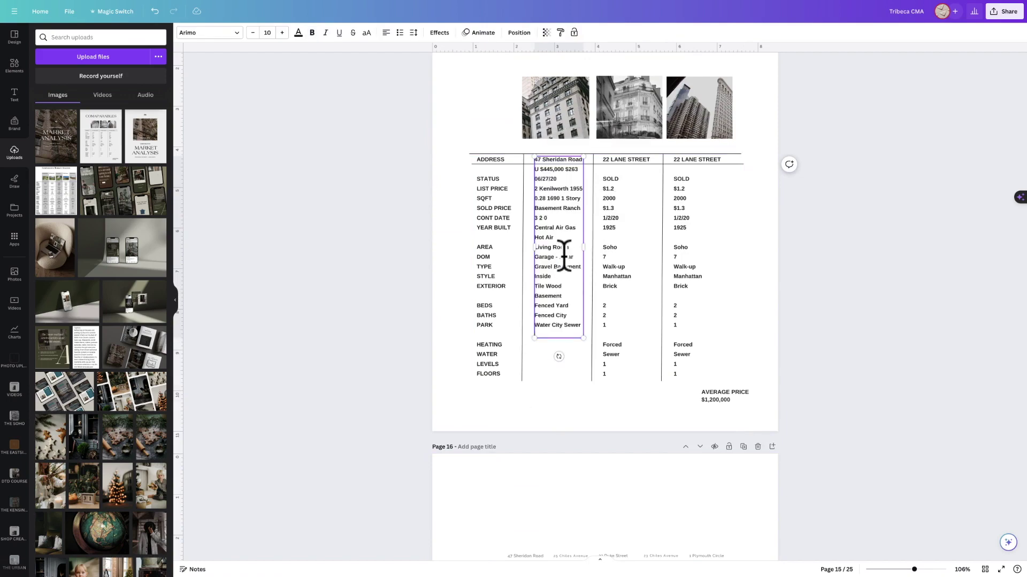
left_click(538, 388)
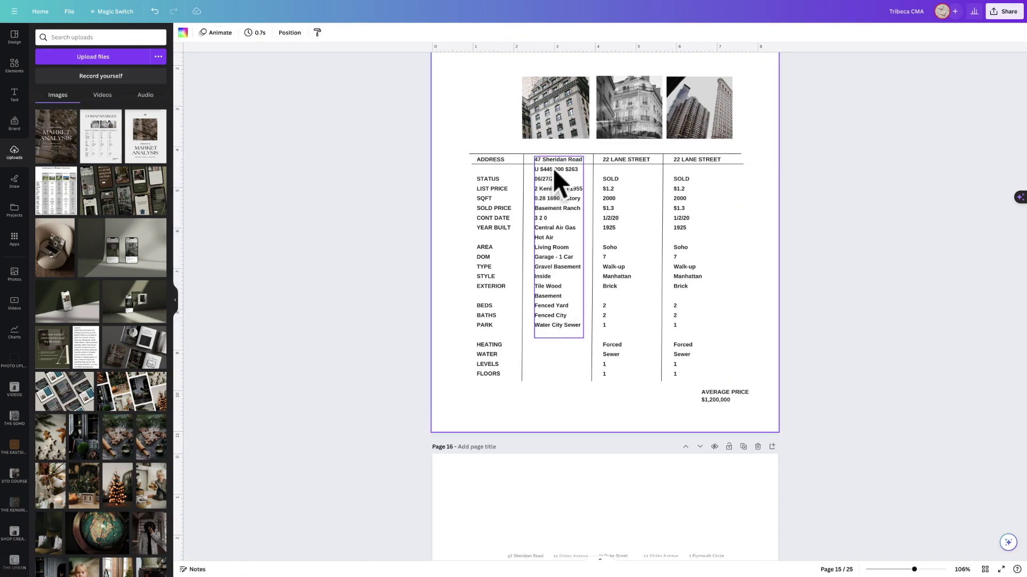
left_click(500, 200)
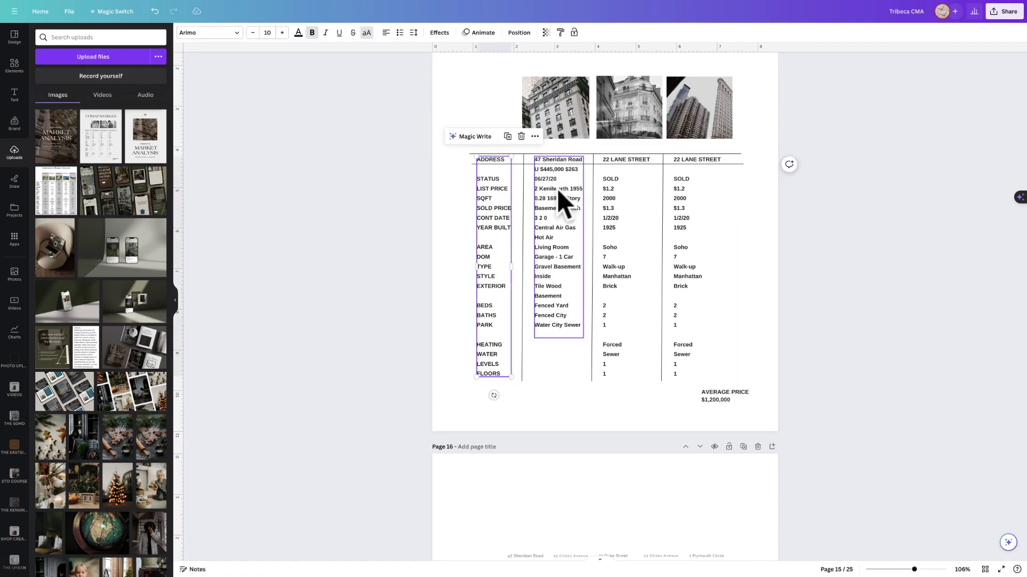
left_click(487, 181)
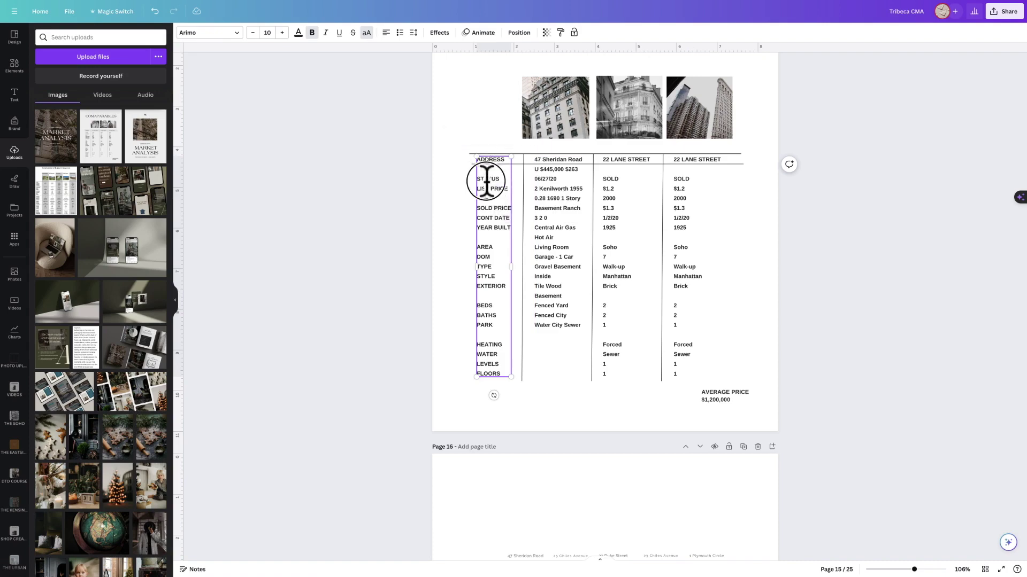
left_click_drag(486, 181, 492, 375)
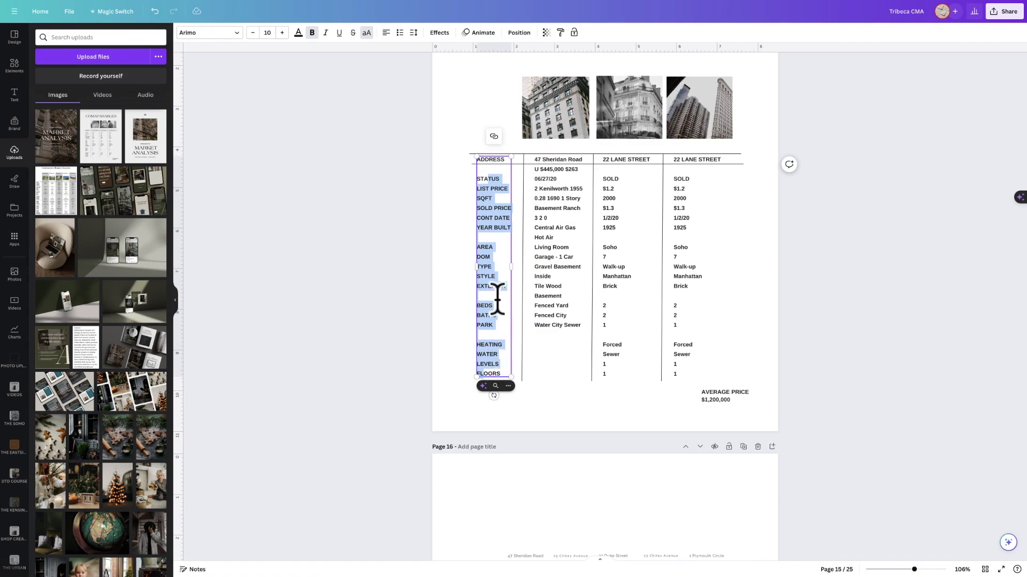
left_click_drag(488, 171, 497, 378)
scroll(497, 377, "up", 1)
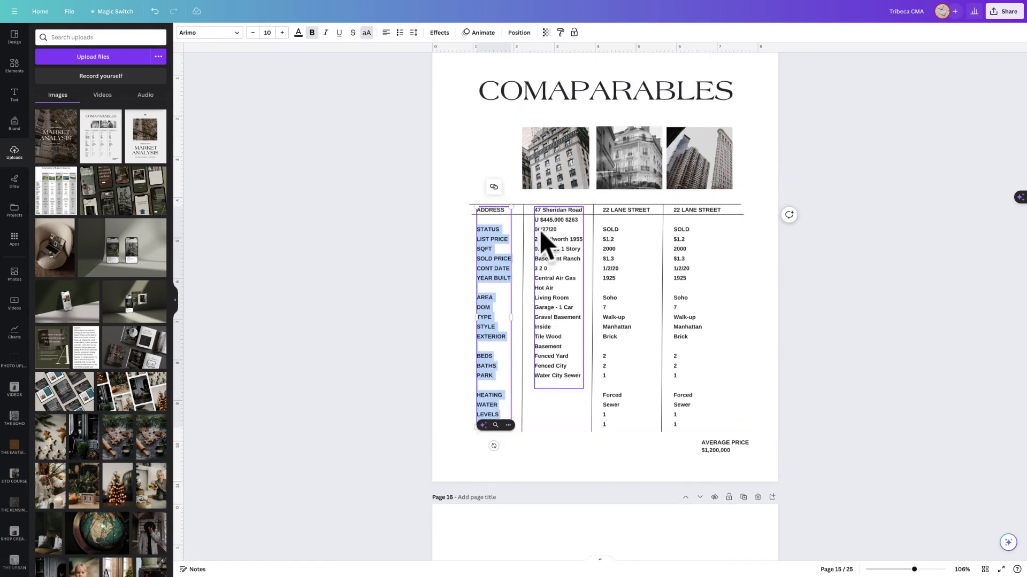
left_click(541, 366)
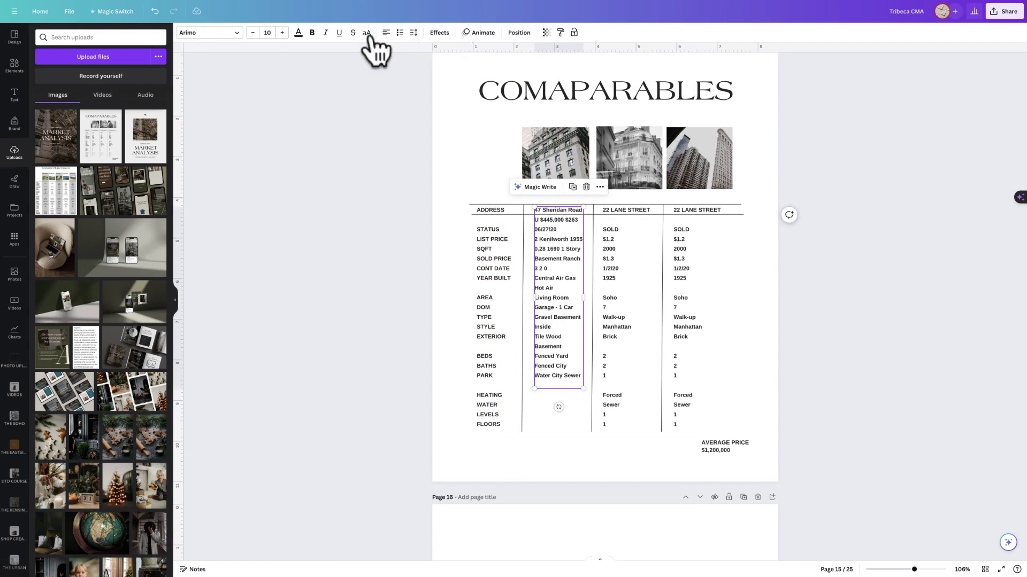
left_click(413, 32)
left_click_drag(474, 87, 497, 87)
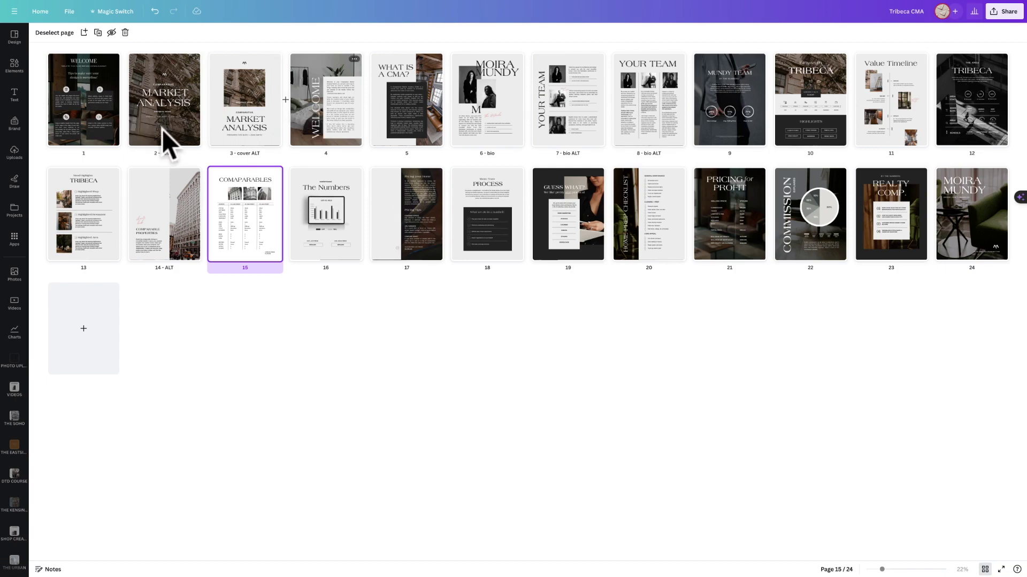
Select the WELCOME, cover and both bio ALT pages in the page grid and delete them.
left_click(107, 135)
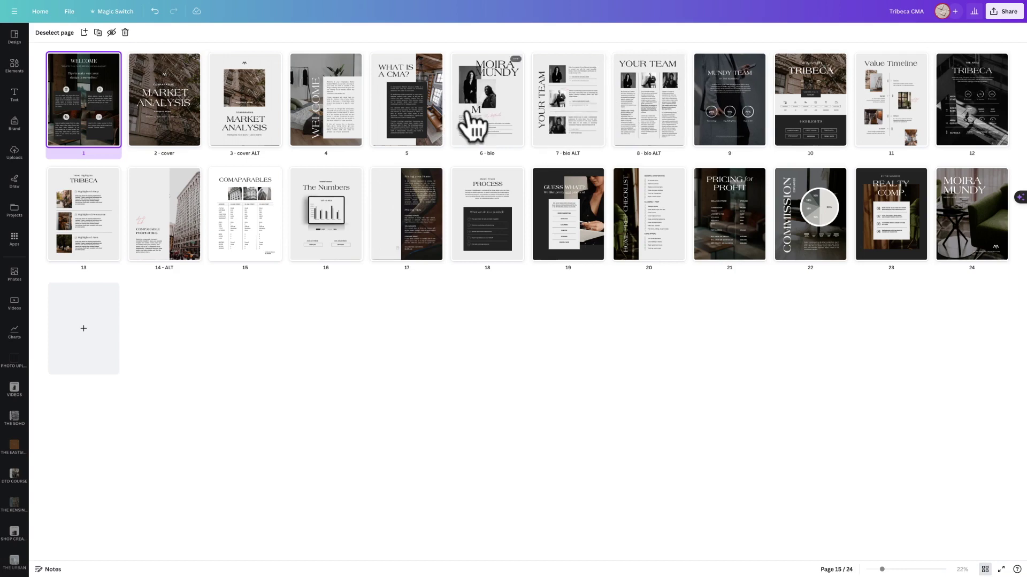
left_click(175, 143)
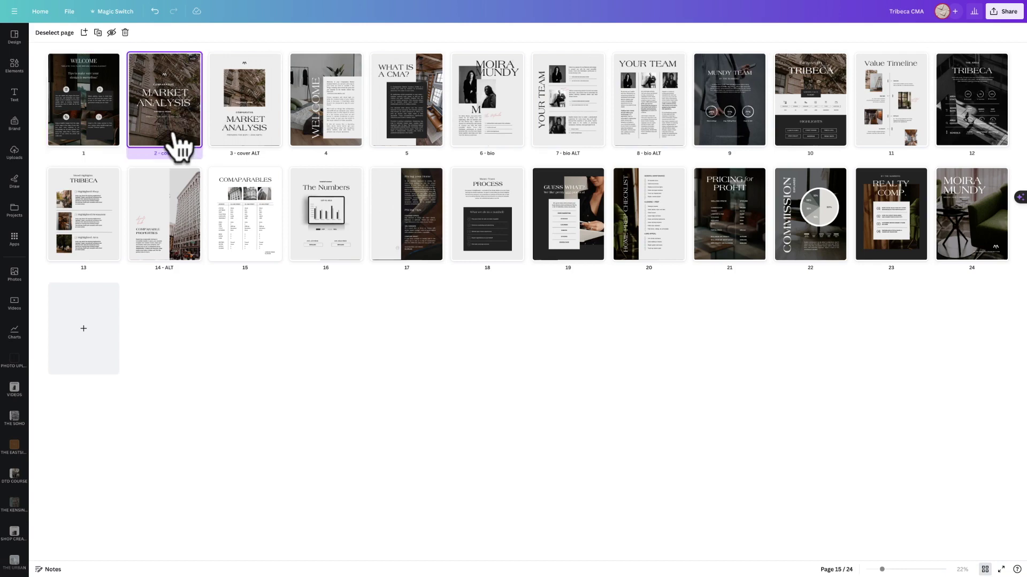
left_click(235, 129)
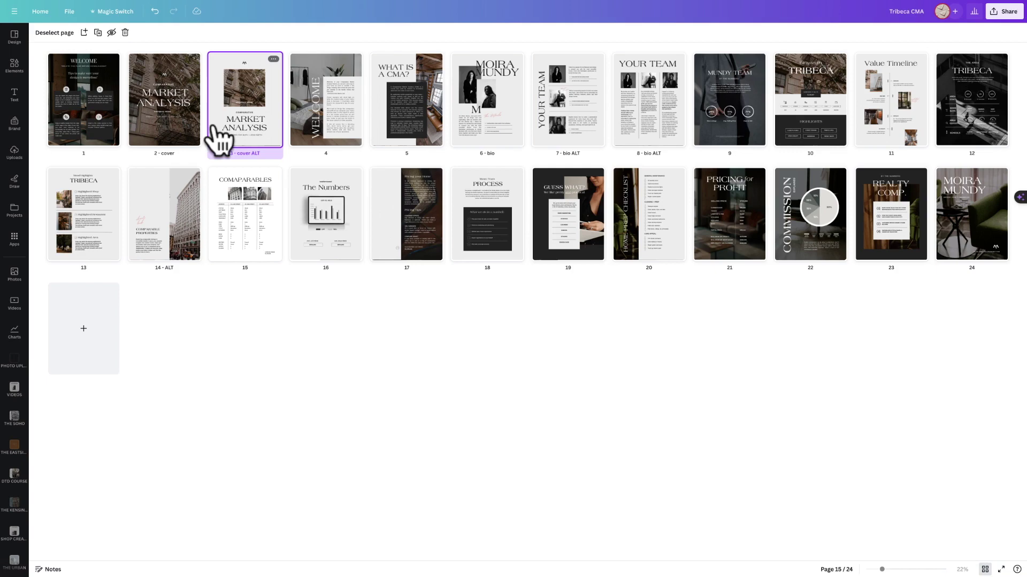
left_click(167, 123)
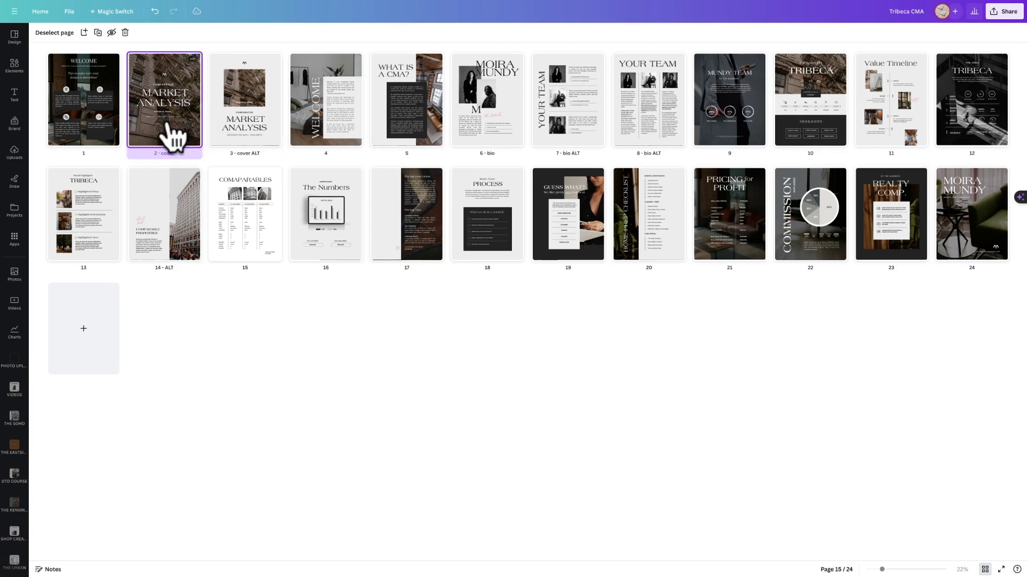
left_click(96, 144, "shift")
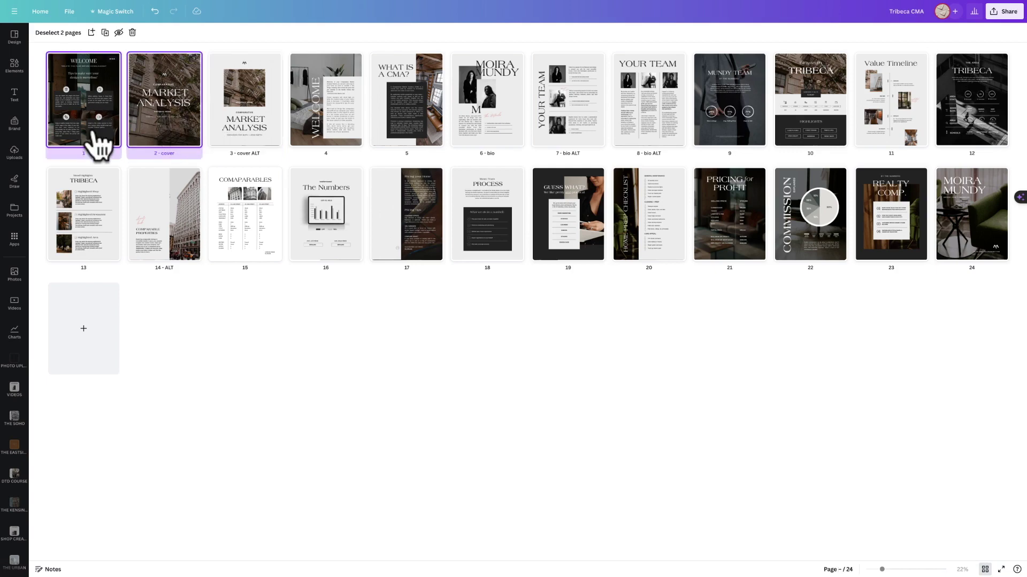
left_click(572, 120, "shift")
left_click(635, 123, "shift")
key("Delete")
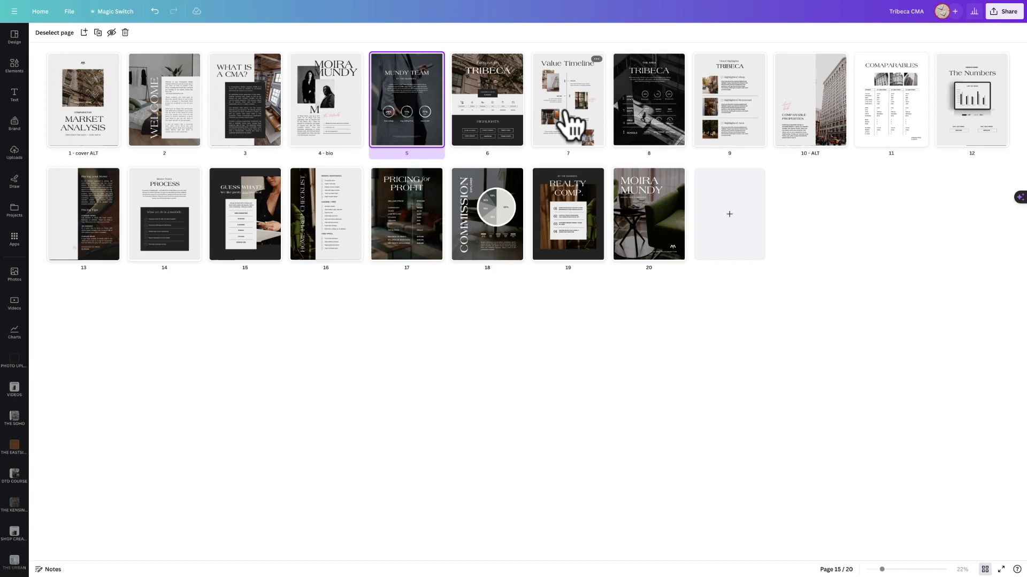
Undo the deletion with Ctrl+Z, restoring all 24 pages.
key("ctrl+z")
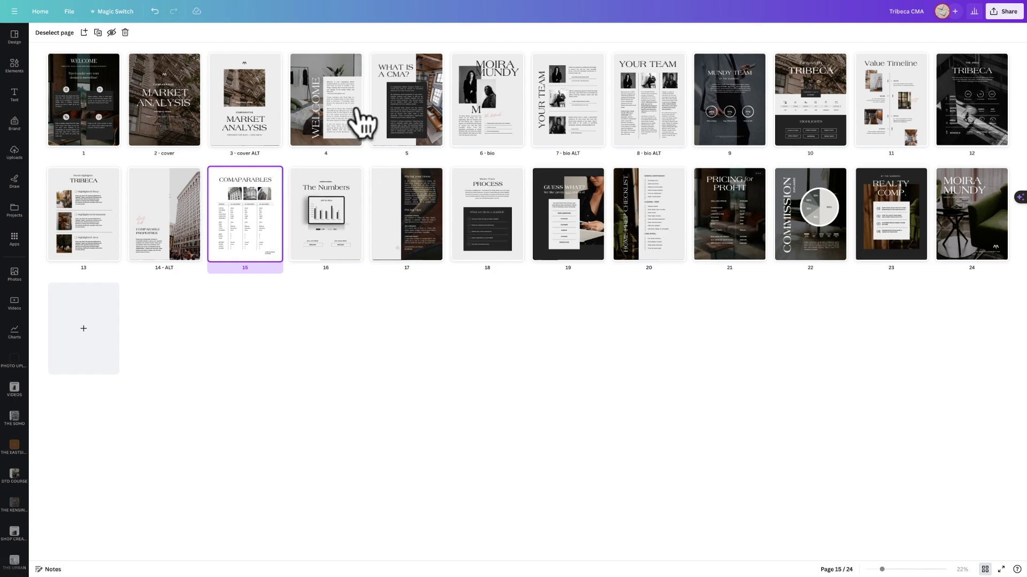
Open page 4, the WELCOME page, and turn on Show print bleed in View settings.
double_click(321, 117)
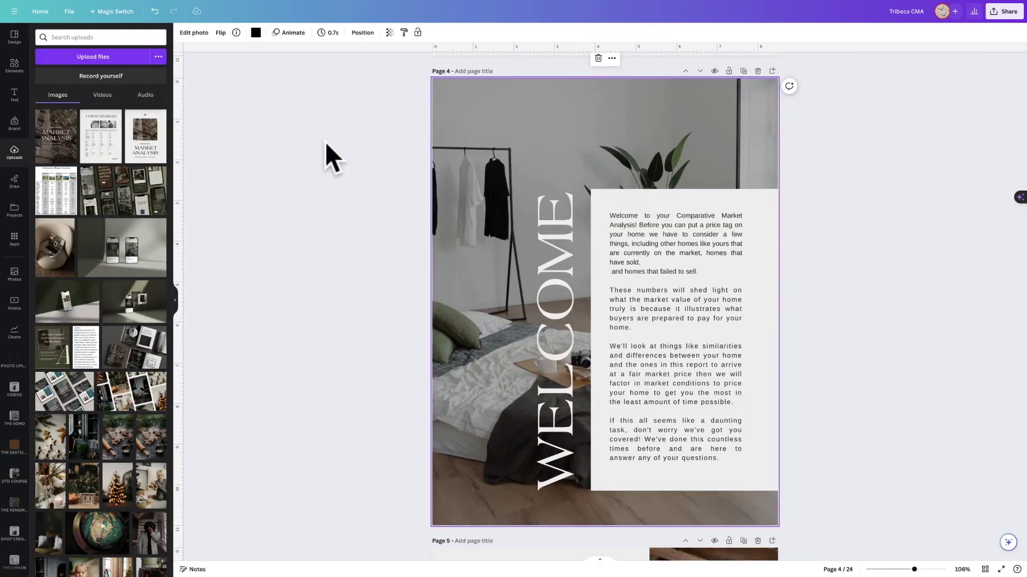
left_click(65, 14)
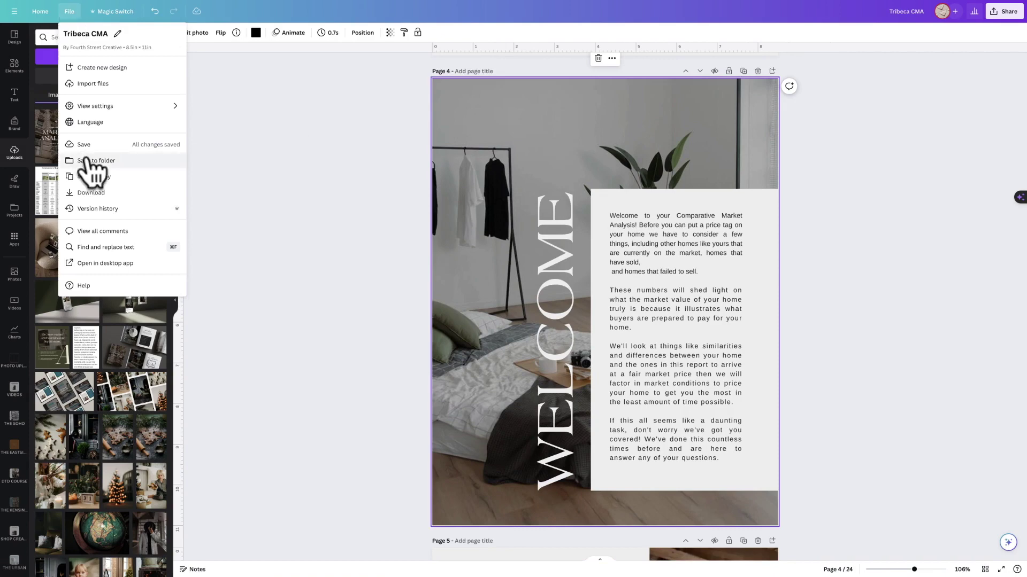
mouse_move(94, 106)
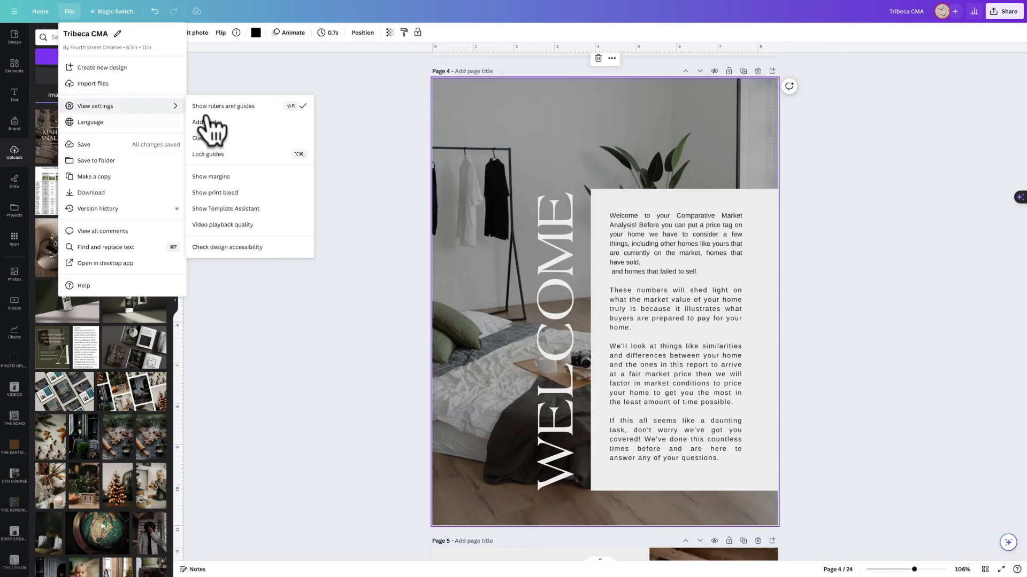
left_click(212, 194)
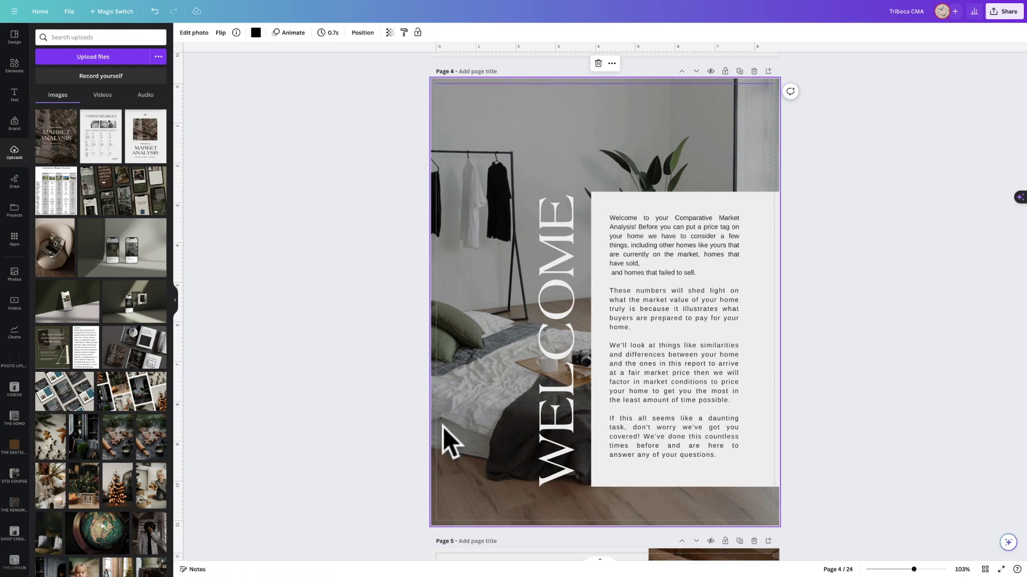
Recrop the WELCOME page's background photo, shifting it slightly left within its frame.
double_click(454, 323)
scroll(460, 224, "up", 2)
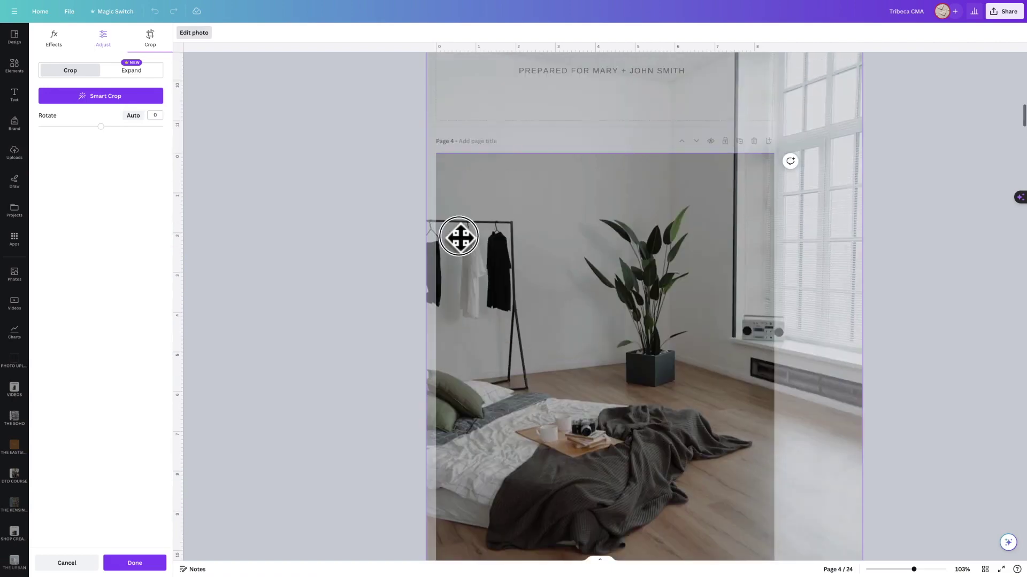
left_click_drag(460, 235, 502, 236)
left_click(412, 249)
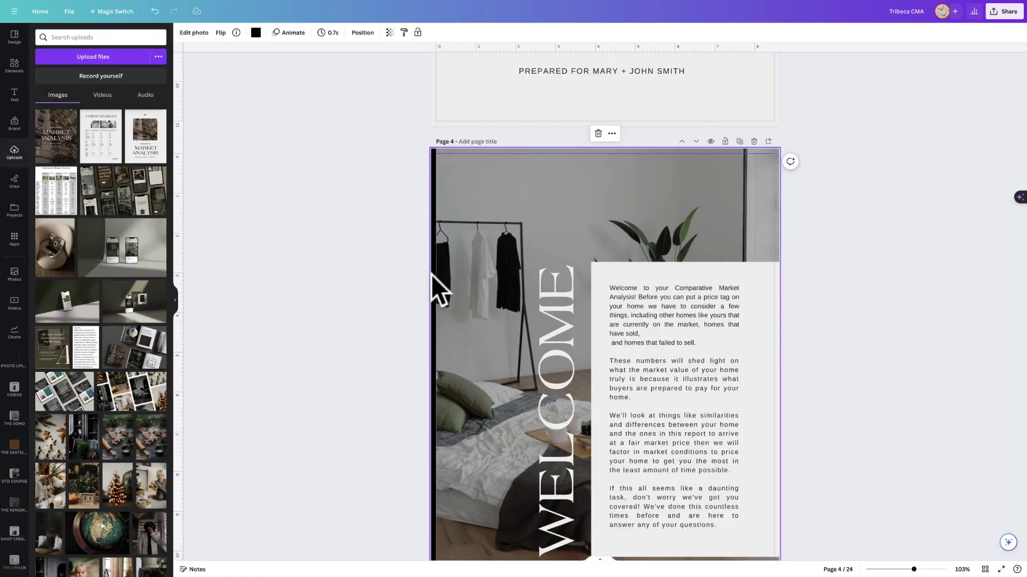
double_click(459, 297)
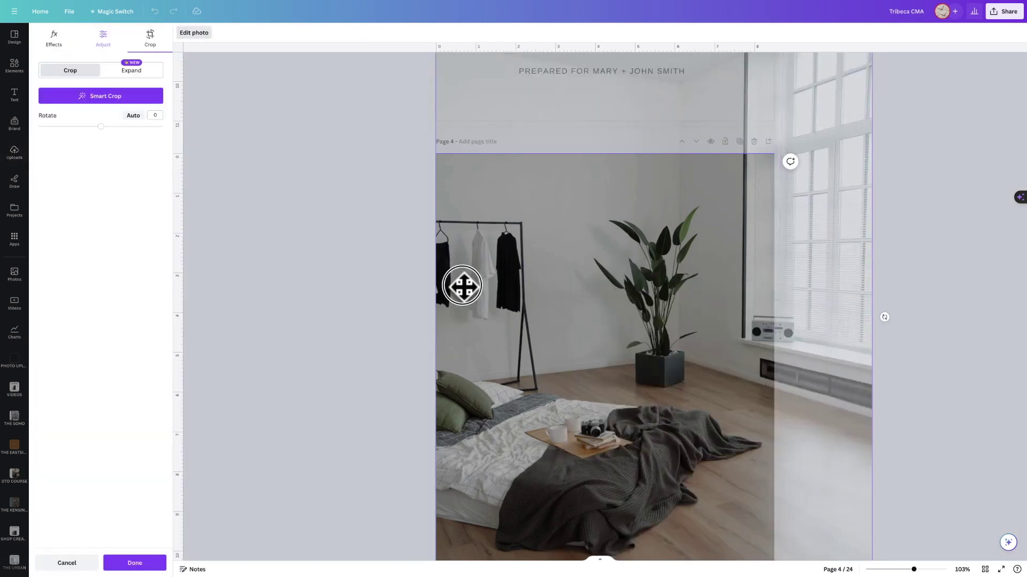
left_click_drag(463, 287, 456, 287)
left_click(363, 288)
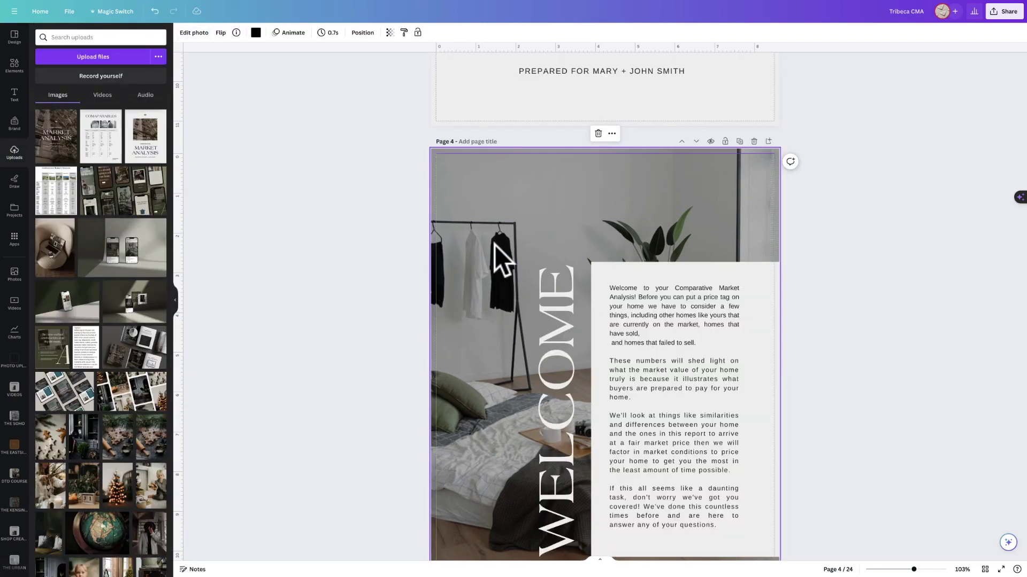
key("Escape")
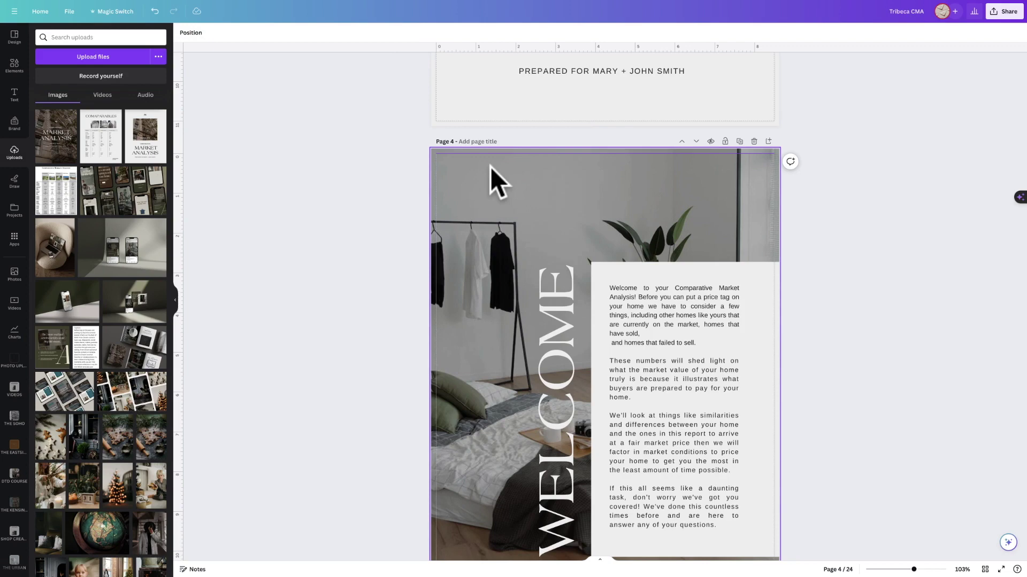
left_click(434, 162)
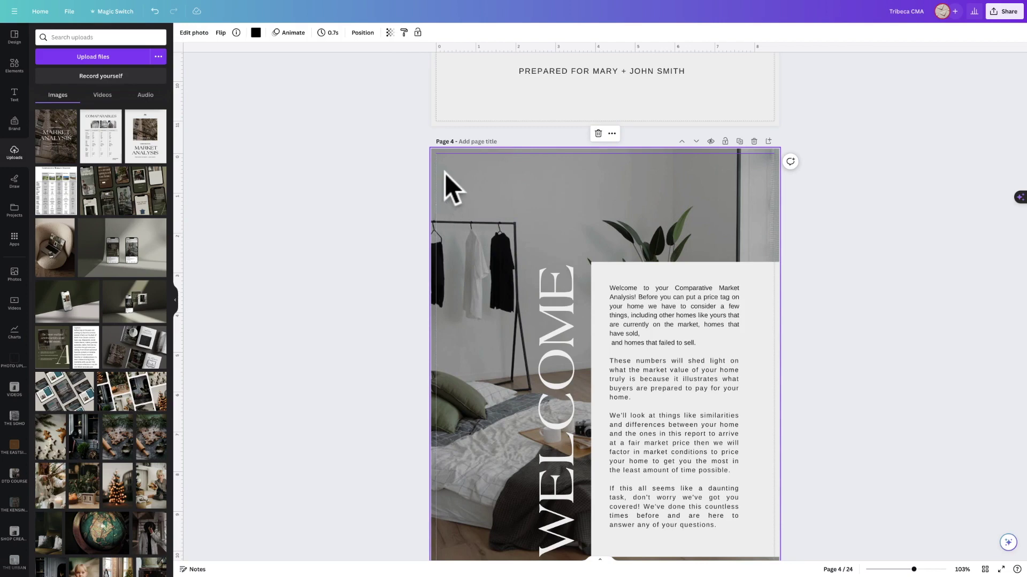
Move the vertical WELCOME heading back beside the introduction text panel.
left_click_drag(536, 328, 475, 323)
left_click(371, 333)
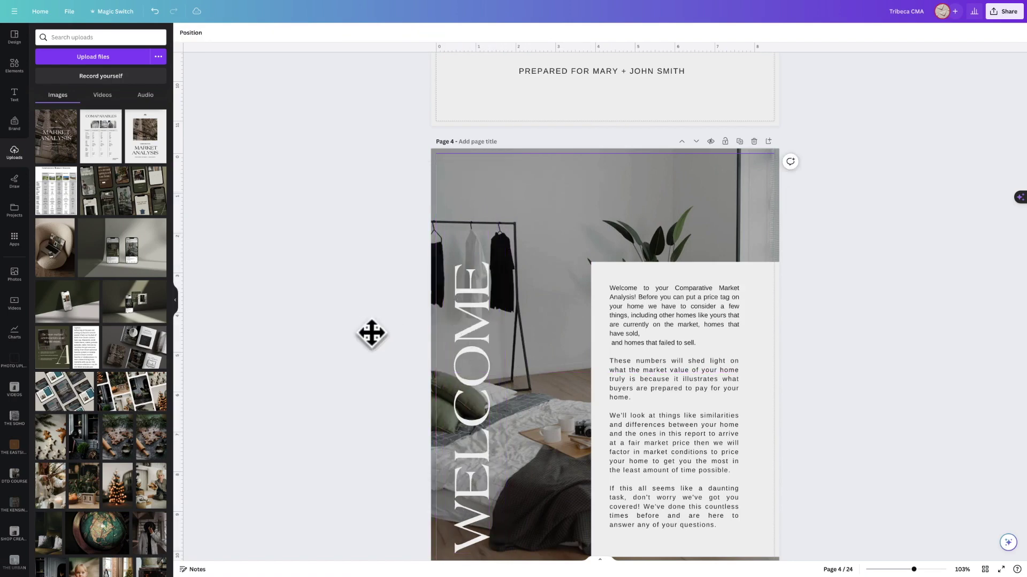
left_click_drag(466, 327, 559, 327)
scroll(480, 320, "down", 1)
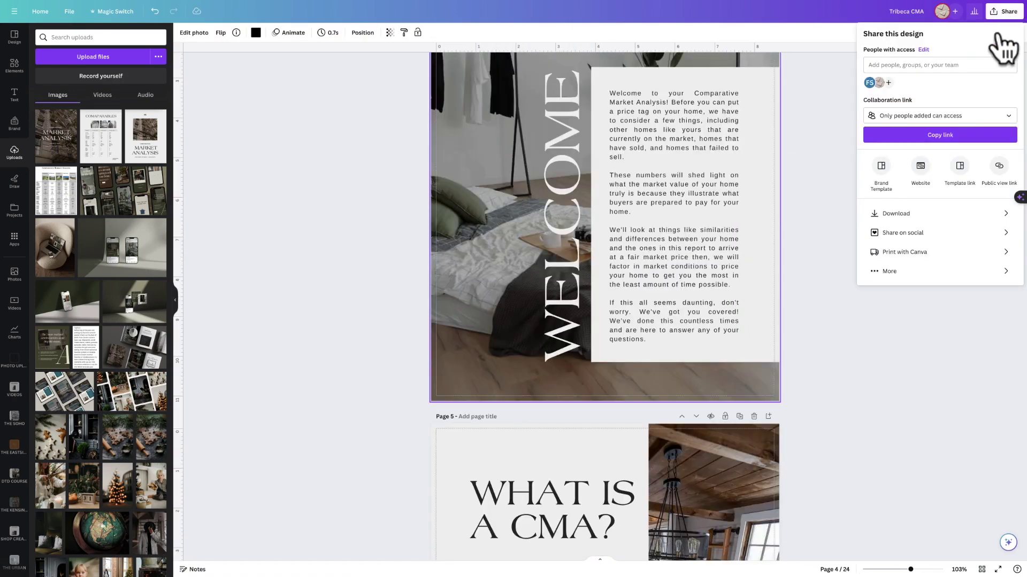
Download the design as a flattened CMYK PDF Print with crop marks and bleed.
left_click(889, 215)
left_click(892, 68)
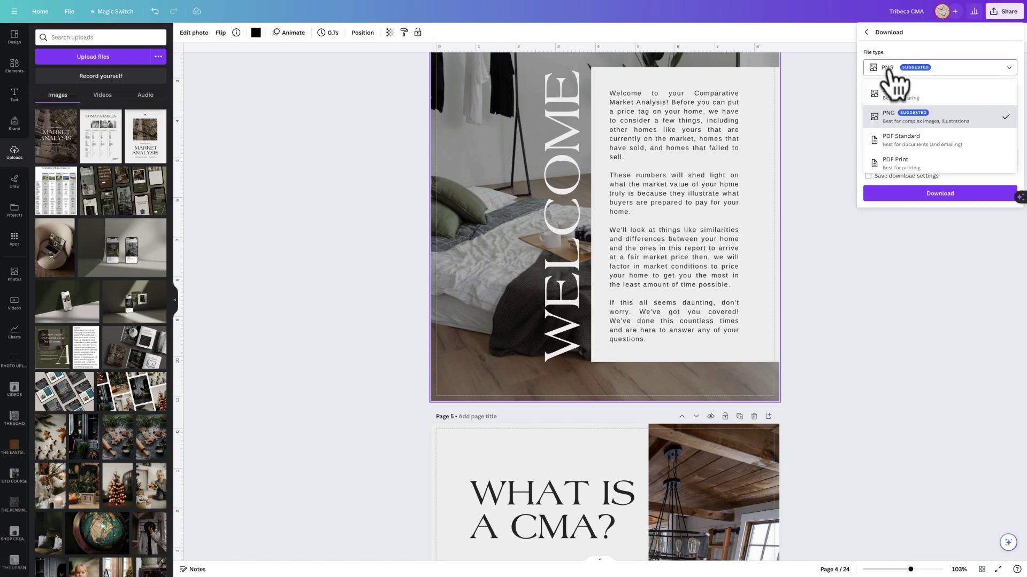
left_click(901, 162)
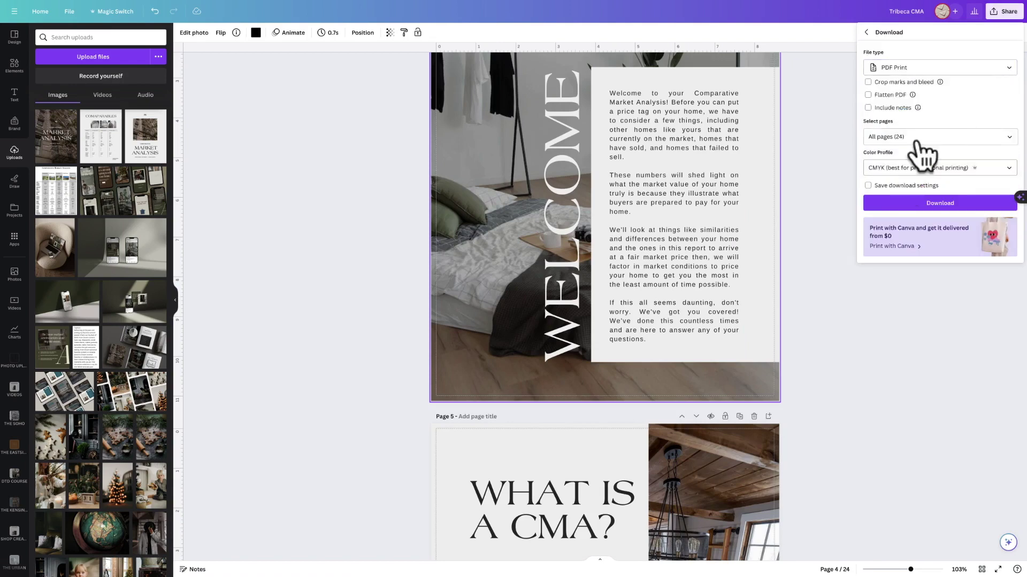
left_click(868, 96)
left_click(928, 168)
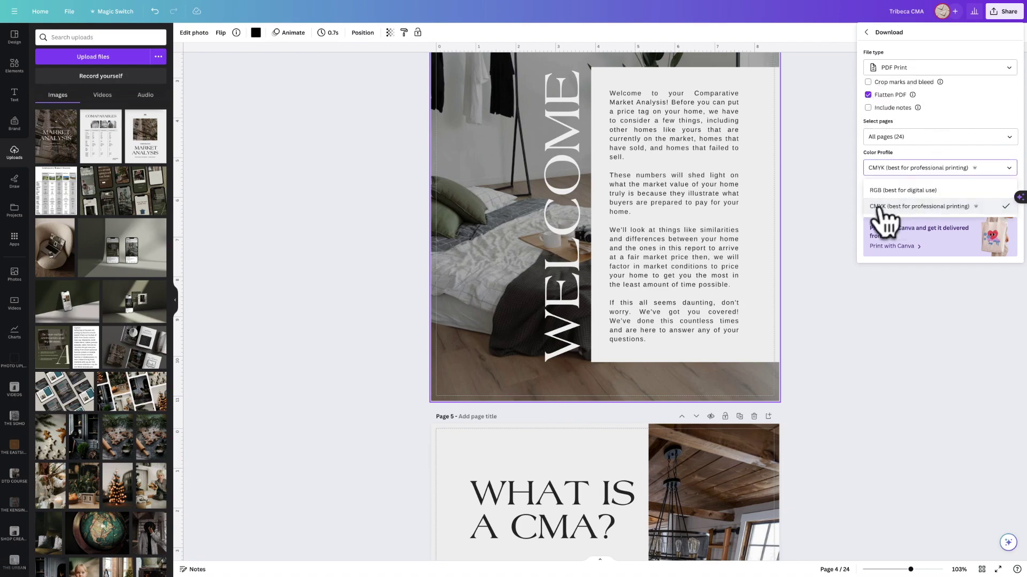
left_click(877, 207)
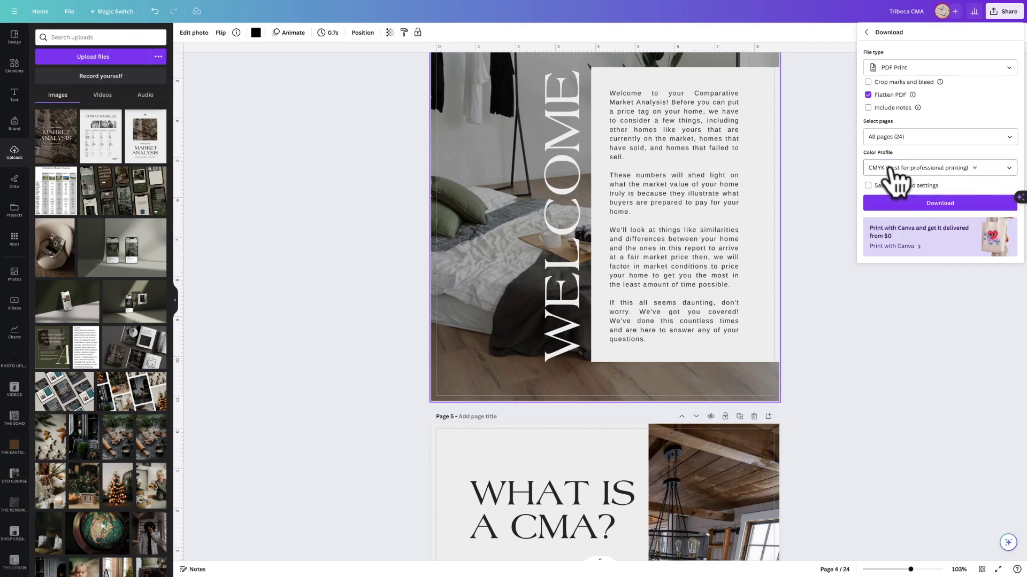
left_click(867, 82)
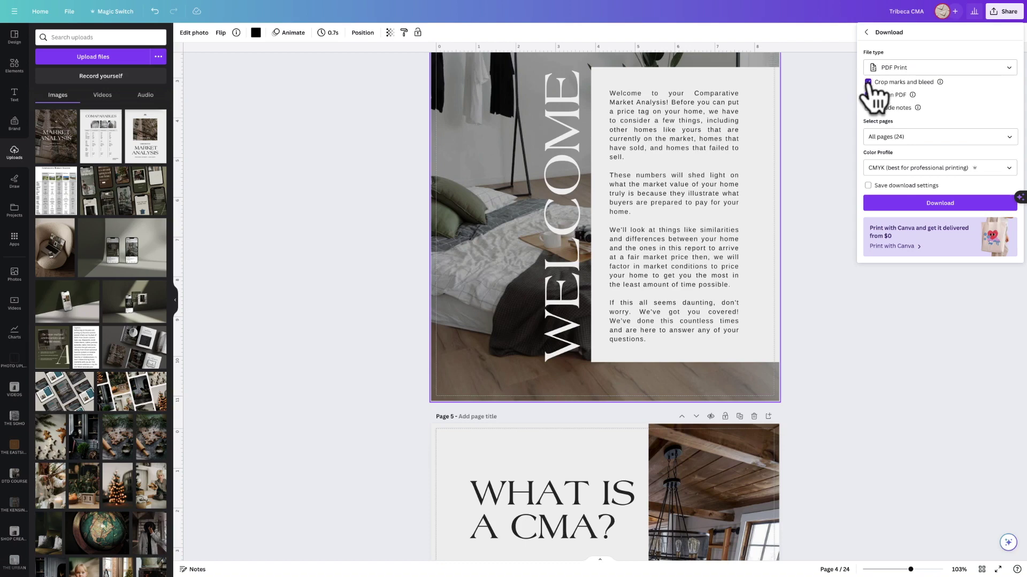
left_click(867, 95)
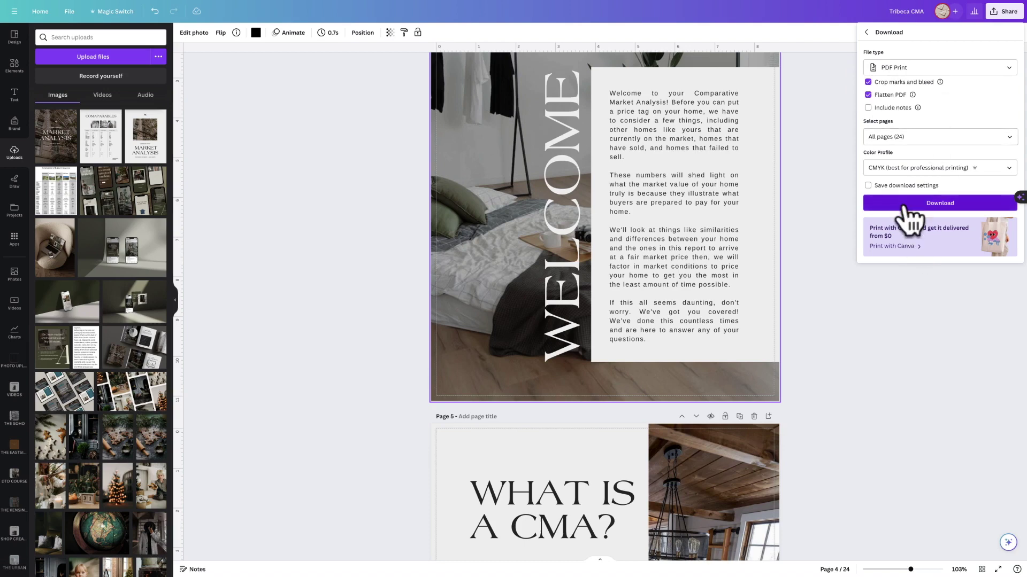
left_click(788, 168)
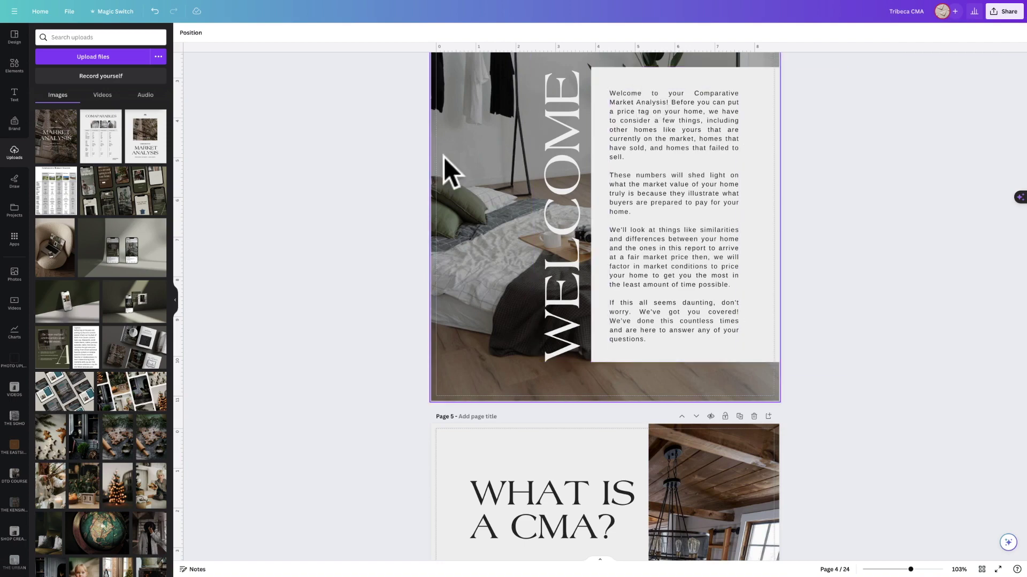
scroll(444, 156, "up", 1)
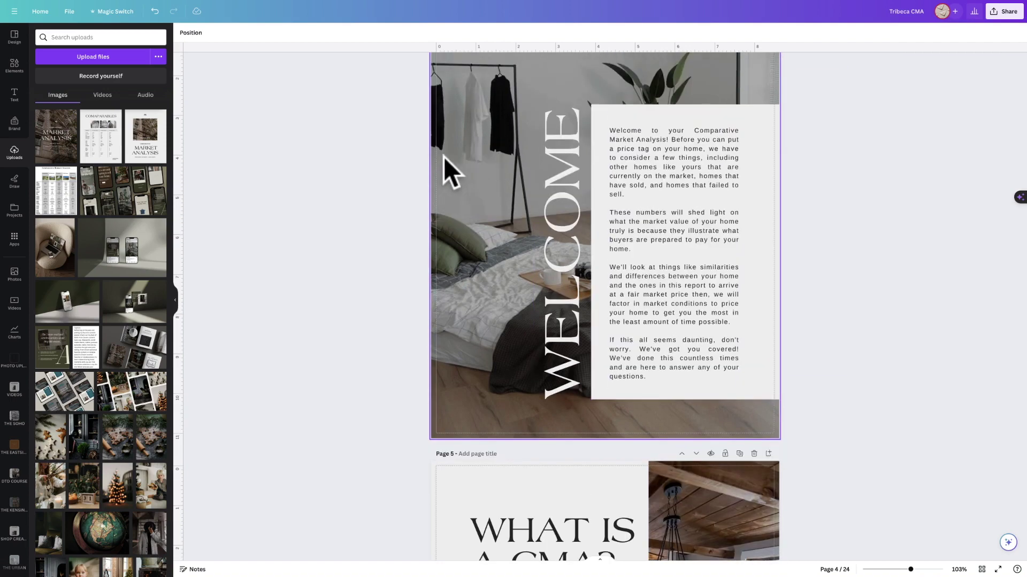